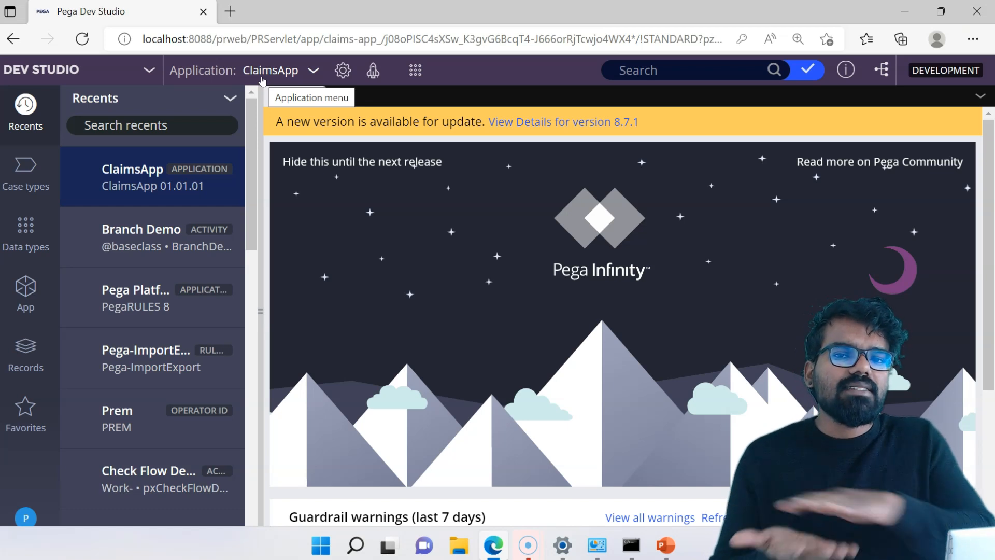
Start a new application record from the application definition category and label it ClaimsAppBranch.
left_click(415, 69)
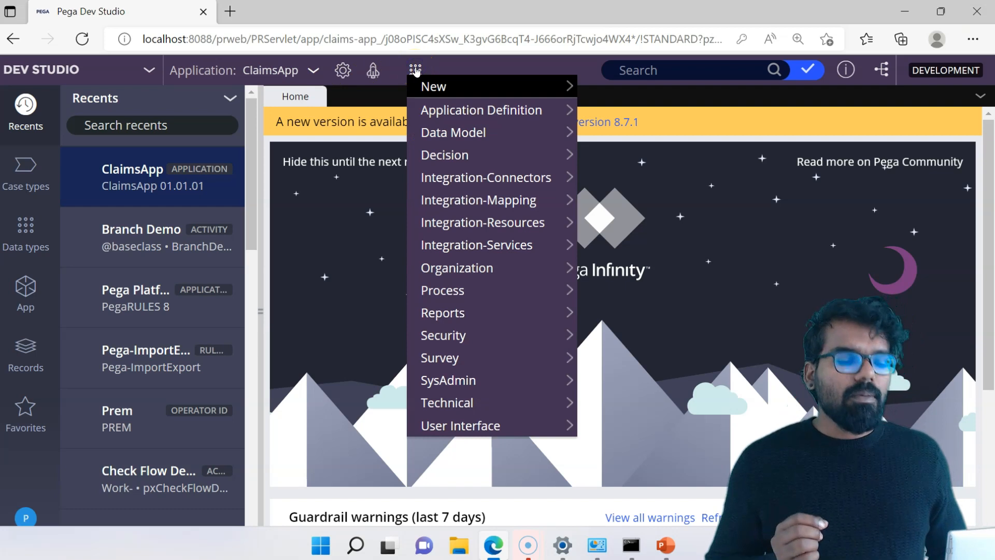
left_click(450, 106)
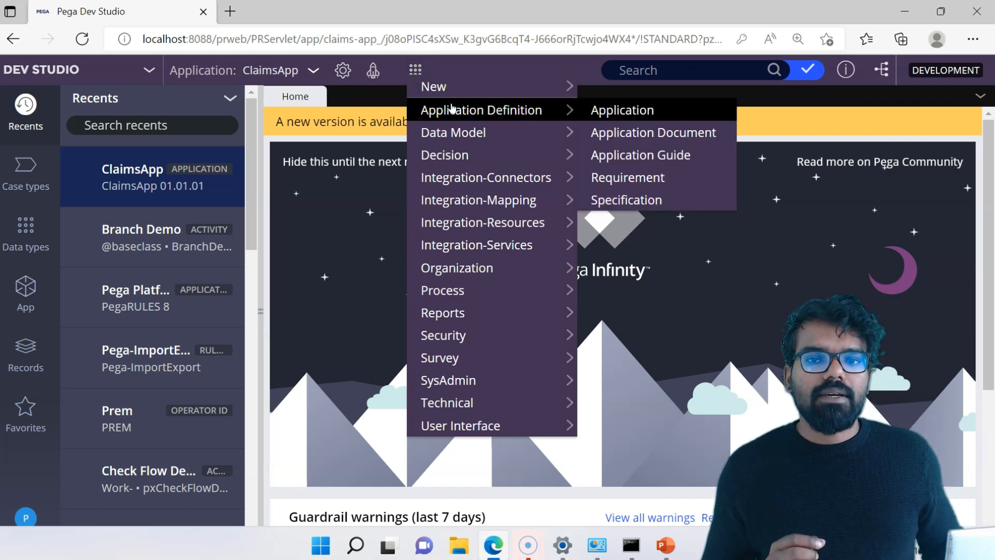
left_click(630, 107)
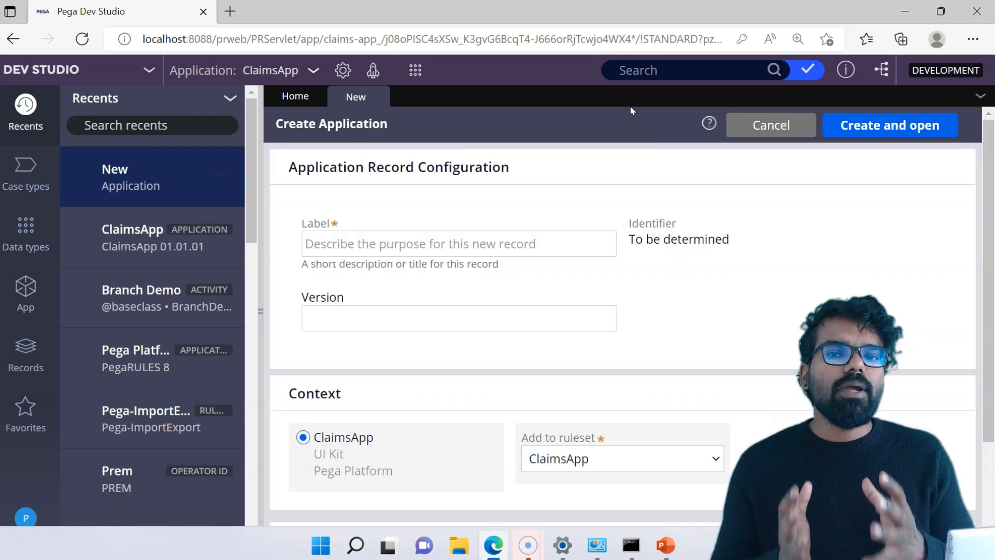
left_click(487, 242)
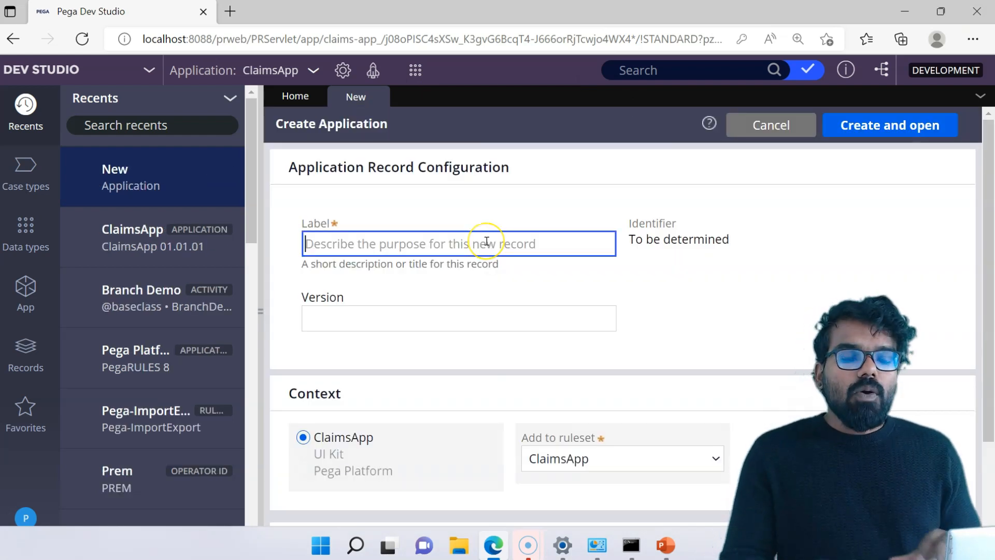
type("ClaimsA")
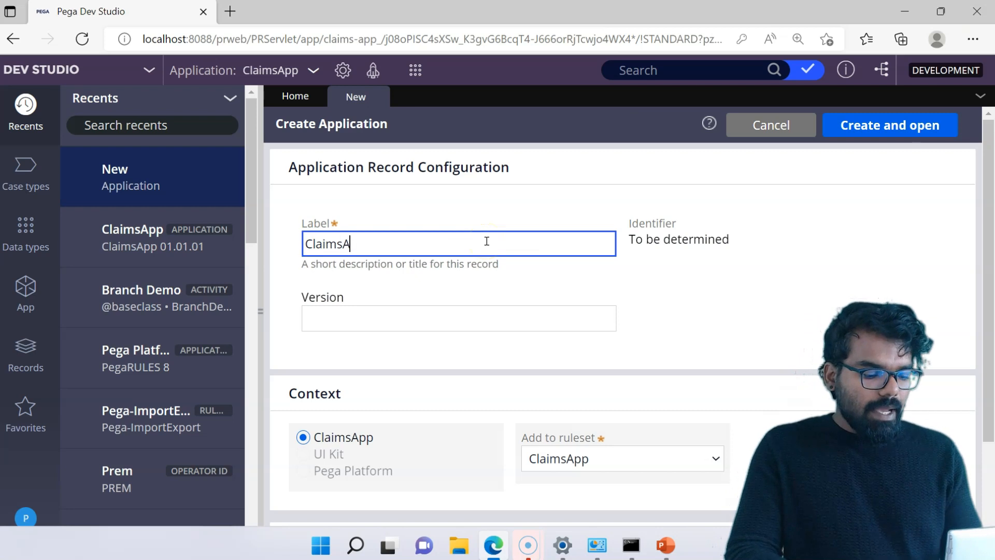
type("ppBranch")
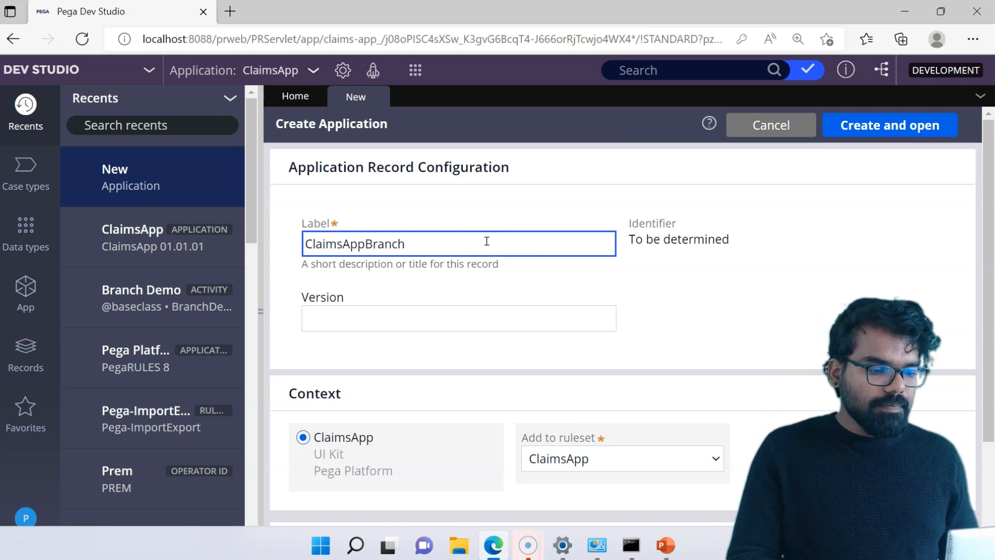
Set the new application's version to 01.01.01, keeping ClaimsApp as its context and ruleset.
left_click(670, 283)
left_click(518, 325)
type("0")
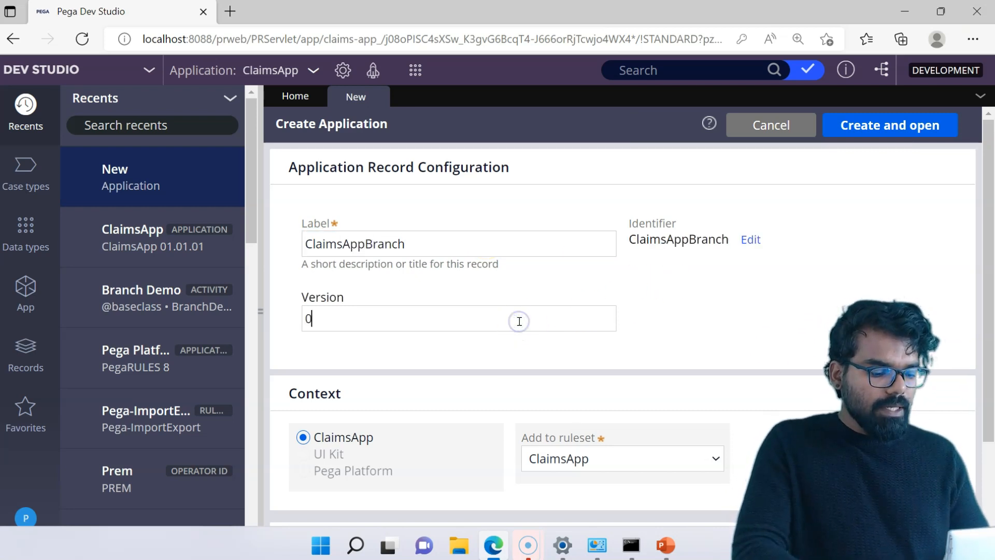
type("1.01.01")
mouse_move(990, 192)
left_mouse_down()
mouse_move(990, 236)
mouse_move(992, 203)
left_mouse_up()
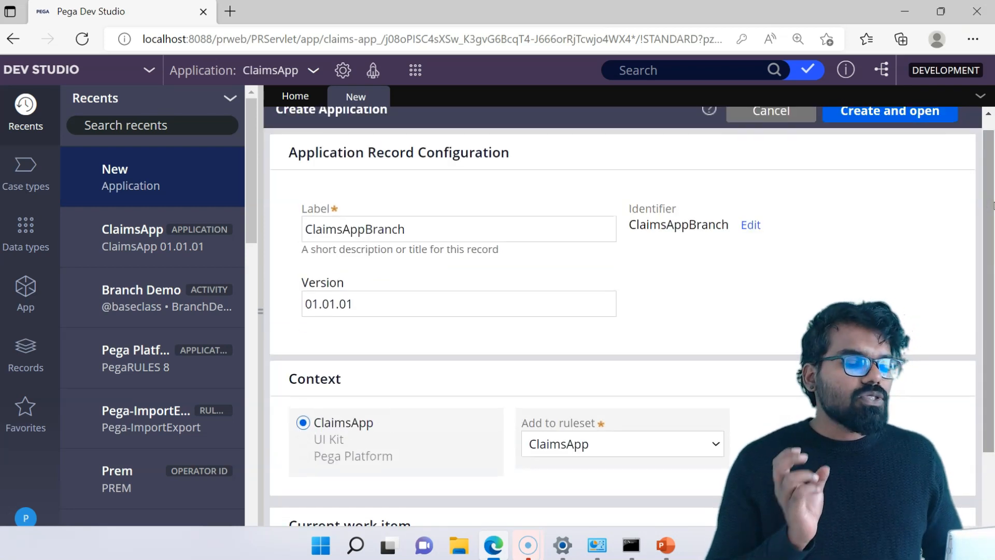
left_click_drag(992, 206, 992, 237)
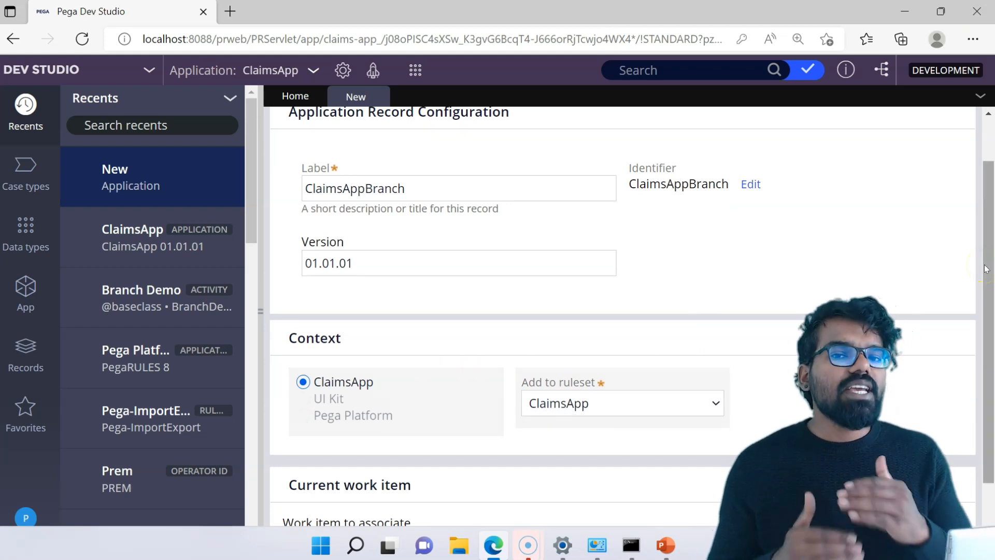
scroll(986, 269, "up", 1)
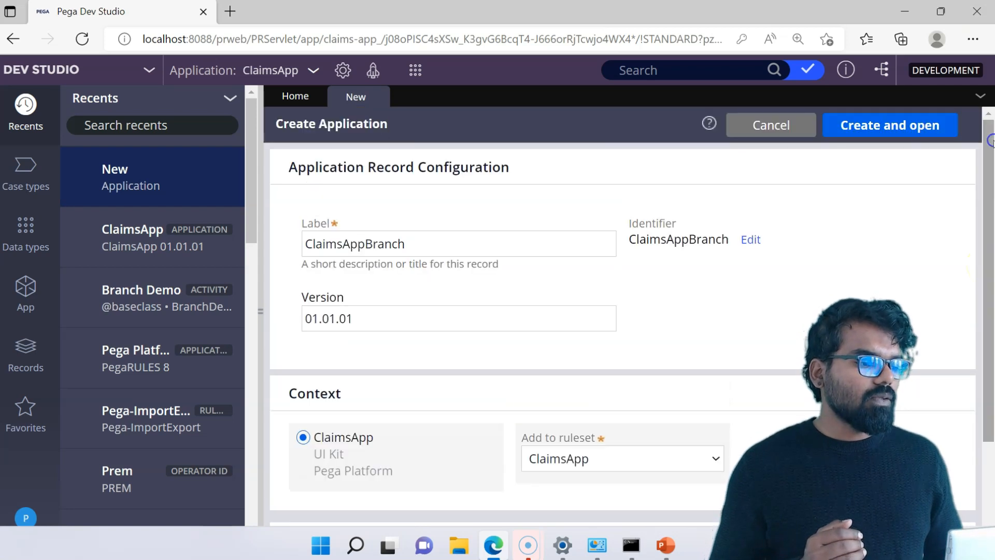
Create and open the ClaimsAppBranch application record and try to save it.
left_click(911, 126)
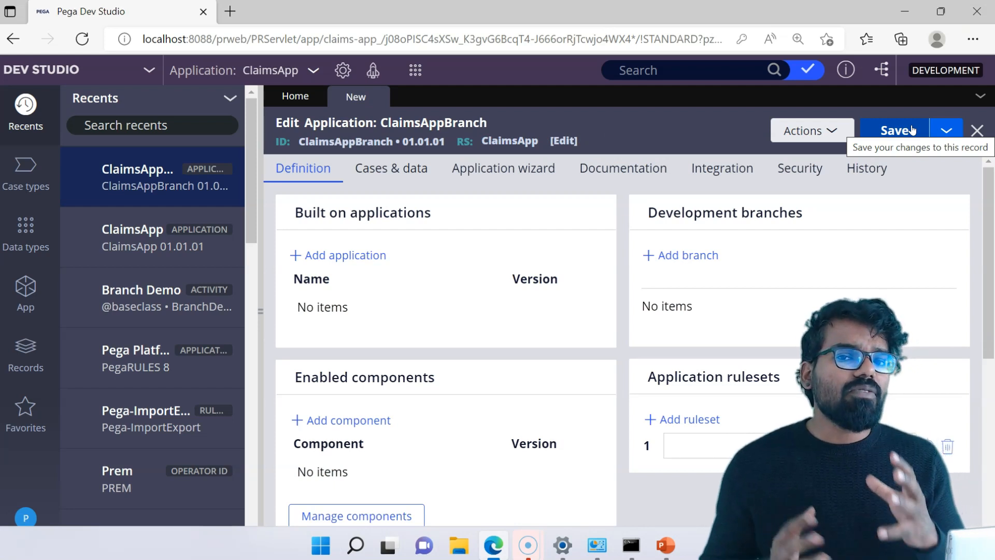
left_click(889, 129)
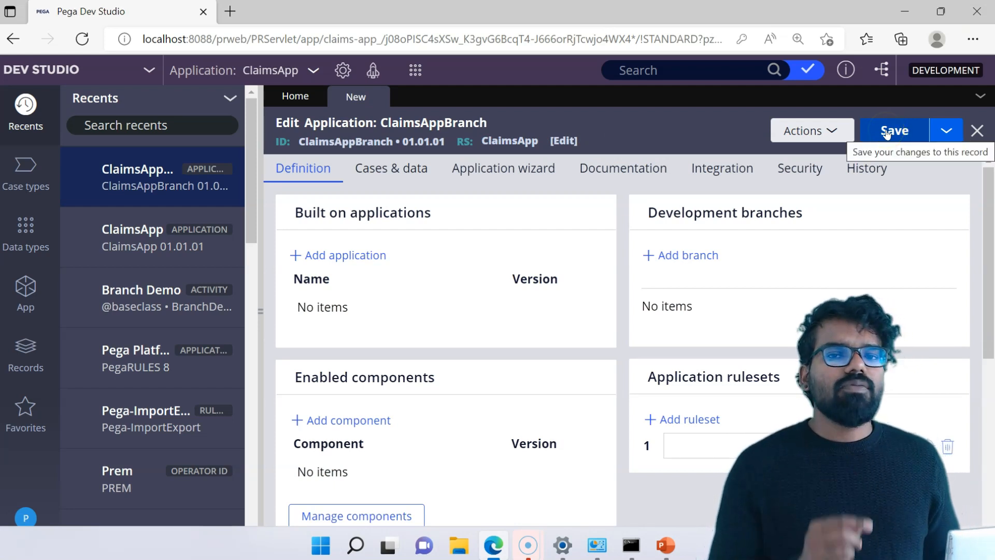
left_click(887, 132)
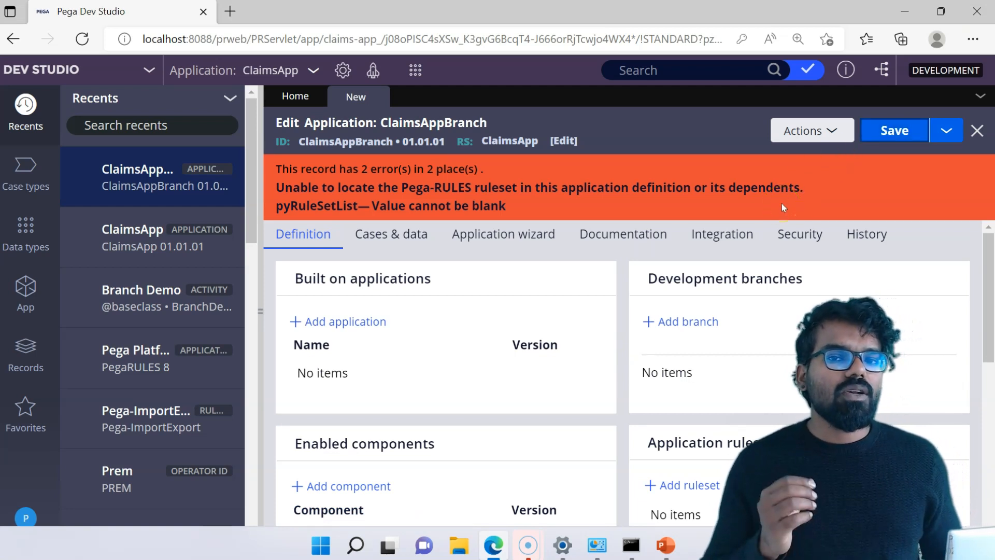
Add ClaimsApp version 01.01.01 as the built-on application of ClaimsAppBranch.
left_click(355, 322)
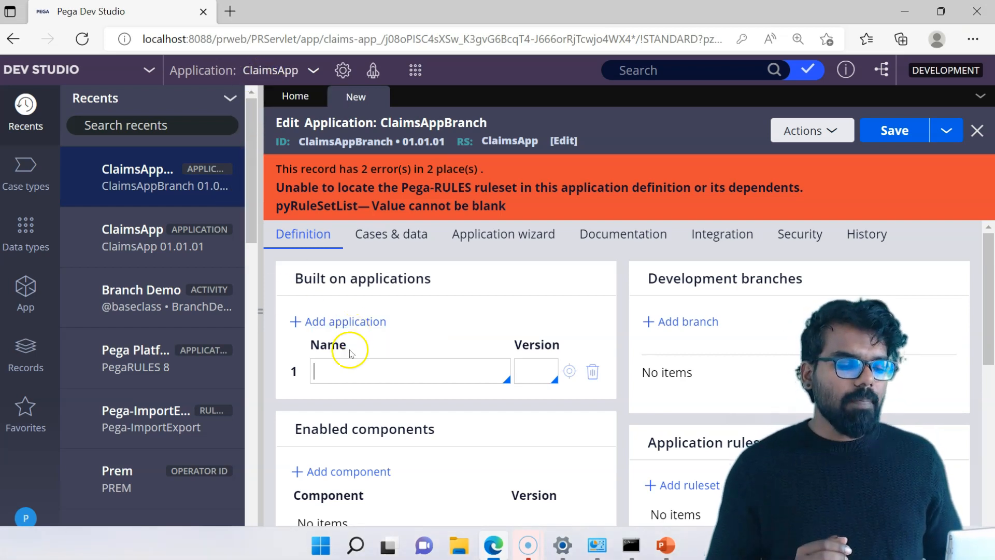
left_click(344, 369)
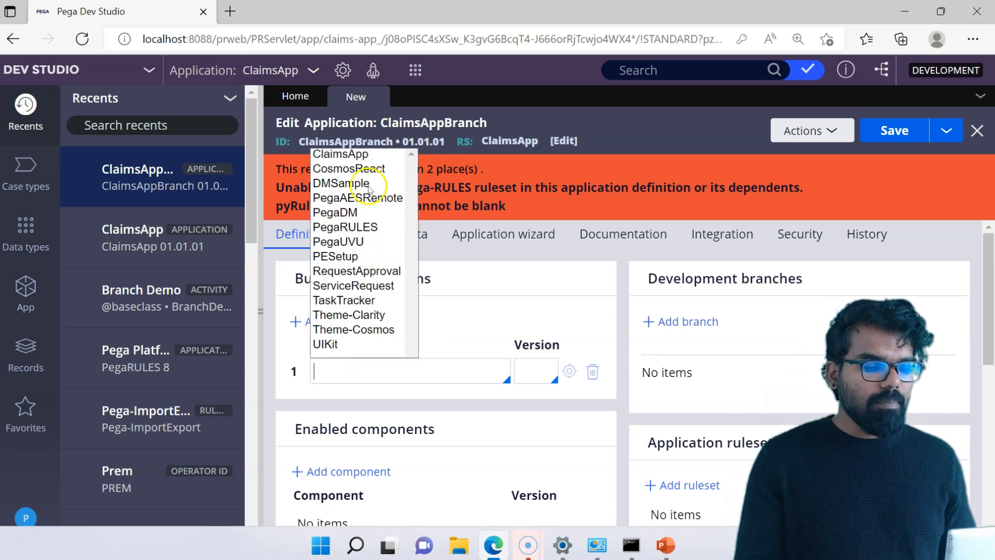
left_click(341, 154)
left_click(540, 371)
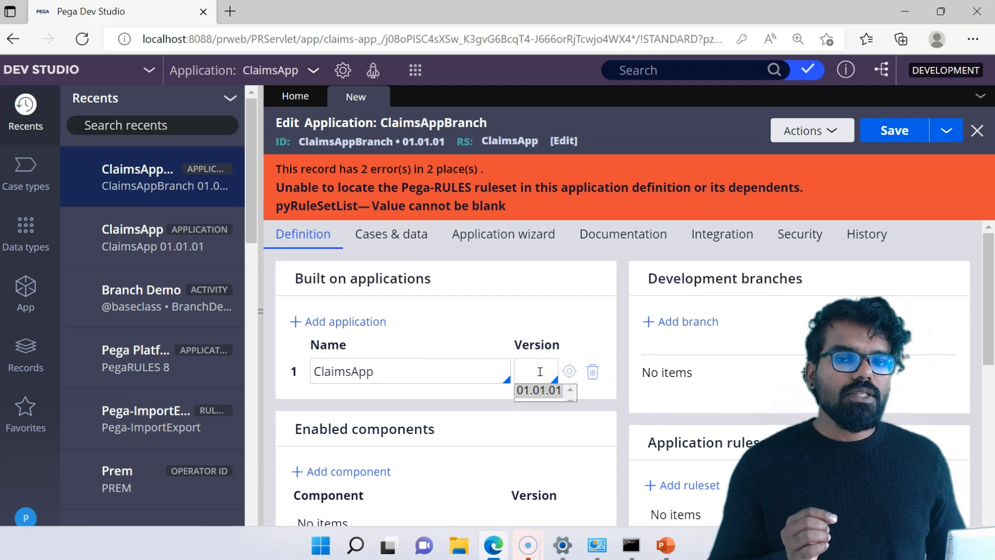
key("Down")
key("Return")
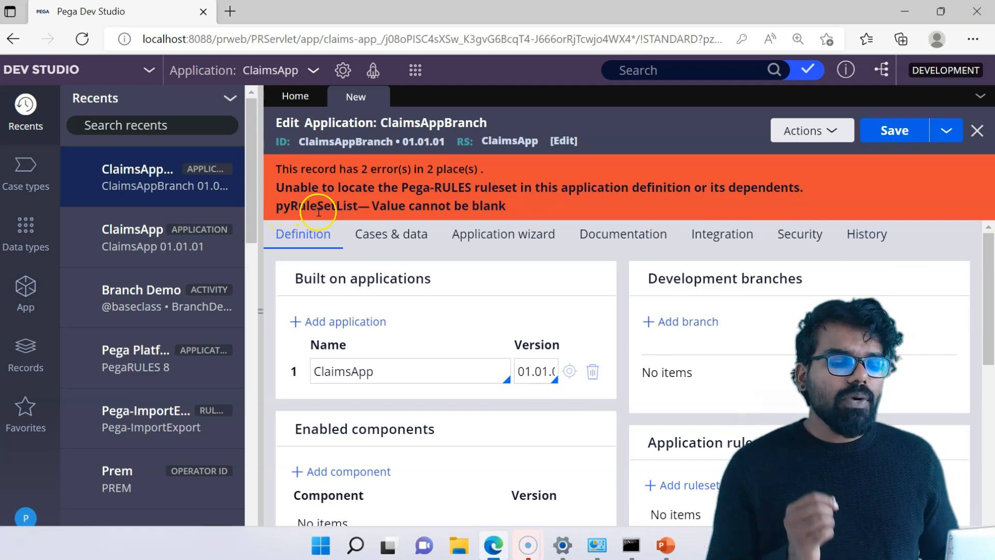
Add an entry named Development to the application rulesets of ClaimsAppBranch.
left_click_drag(989, 283, 990, 315)
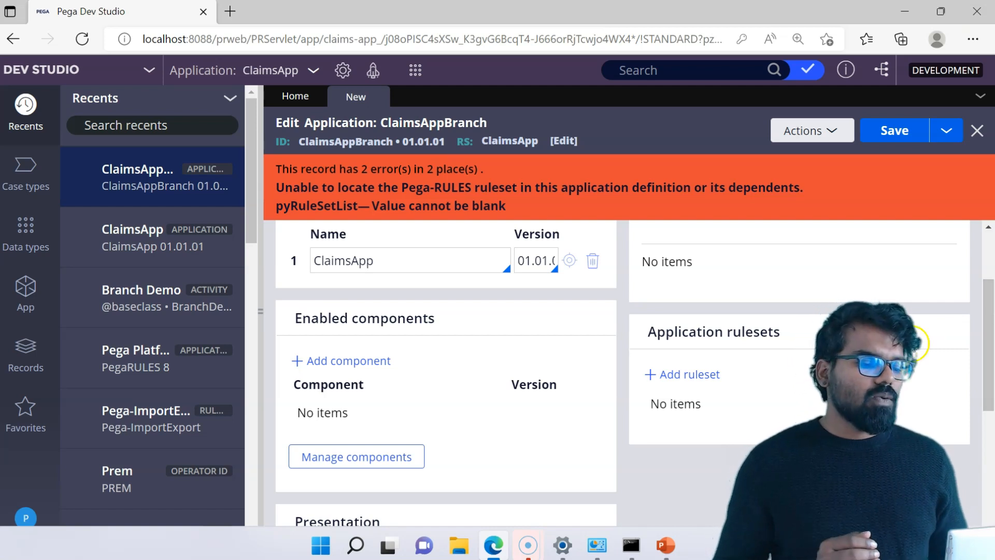
left_click(709, 375)
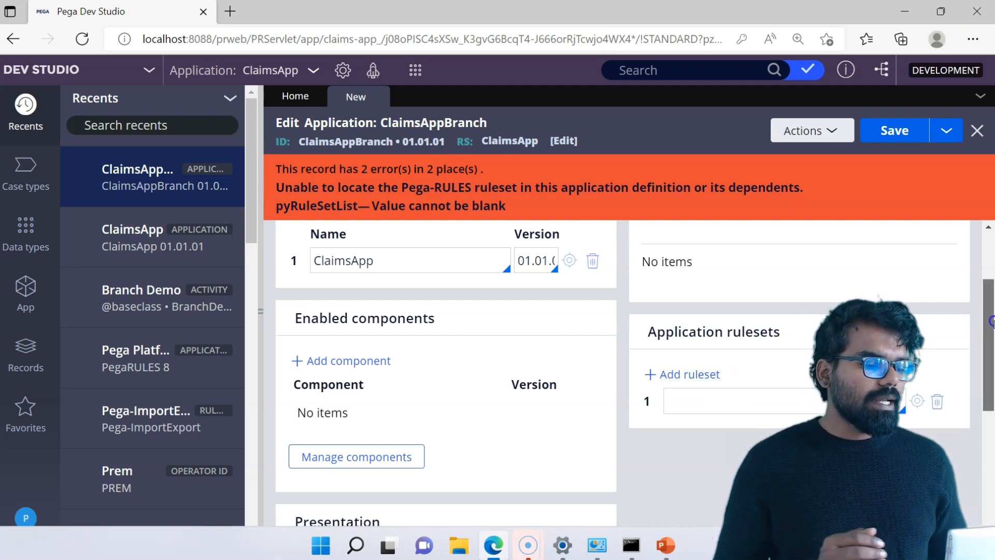
scroll(798, 343, "down", 1)
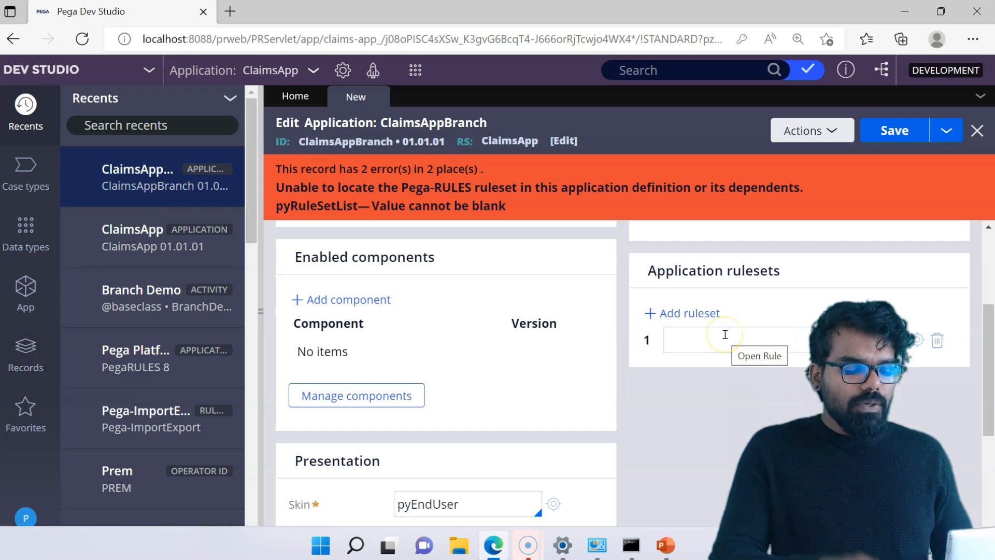
type("Development")
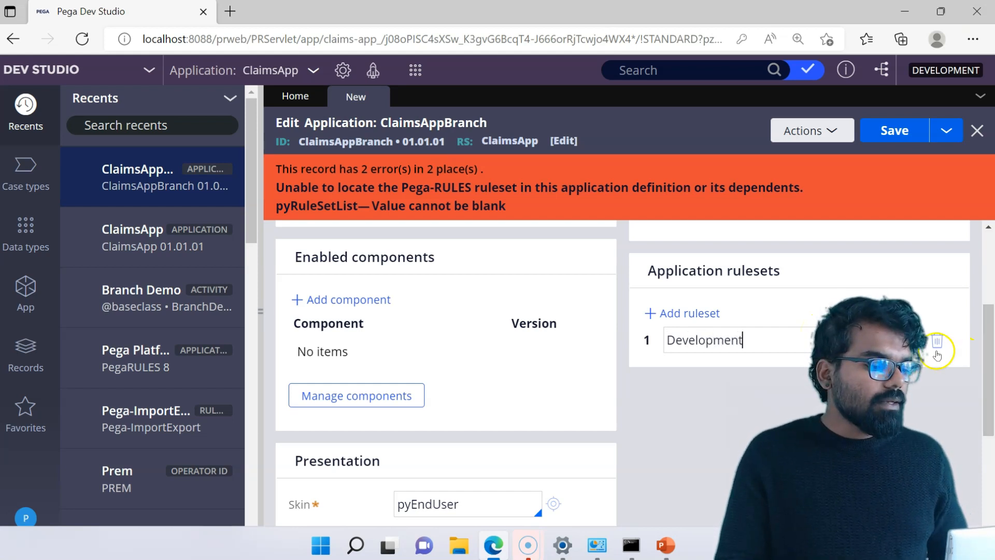
Create the Development ruleset with version 01-01-01 from the ruleset entry and save it.
left_click(919, 343)
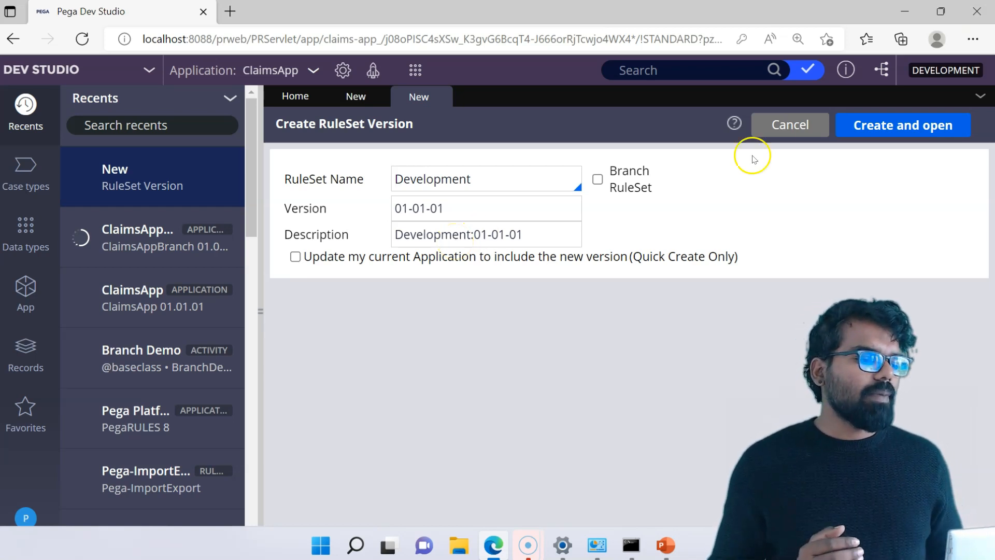
left_click(886, 125)
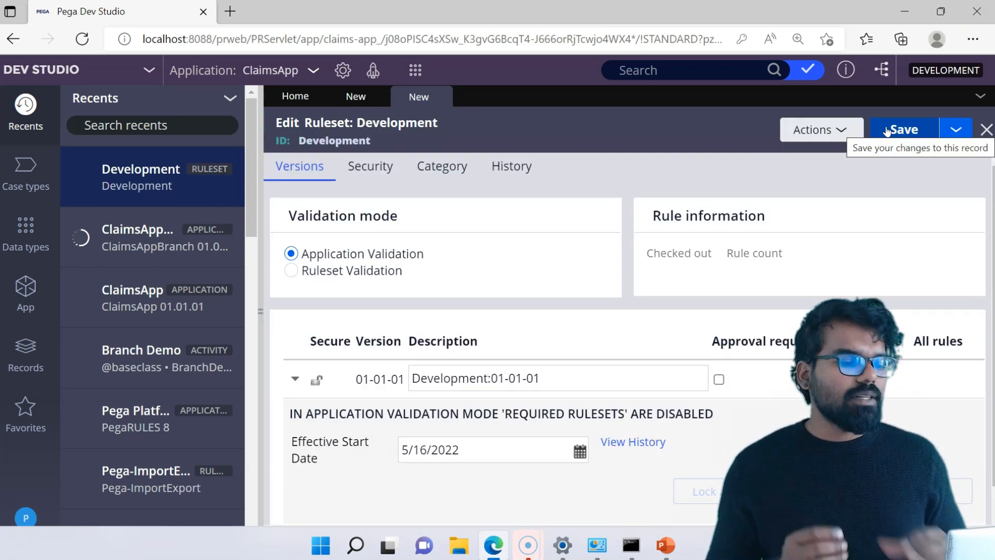
left_click(923, 132)
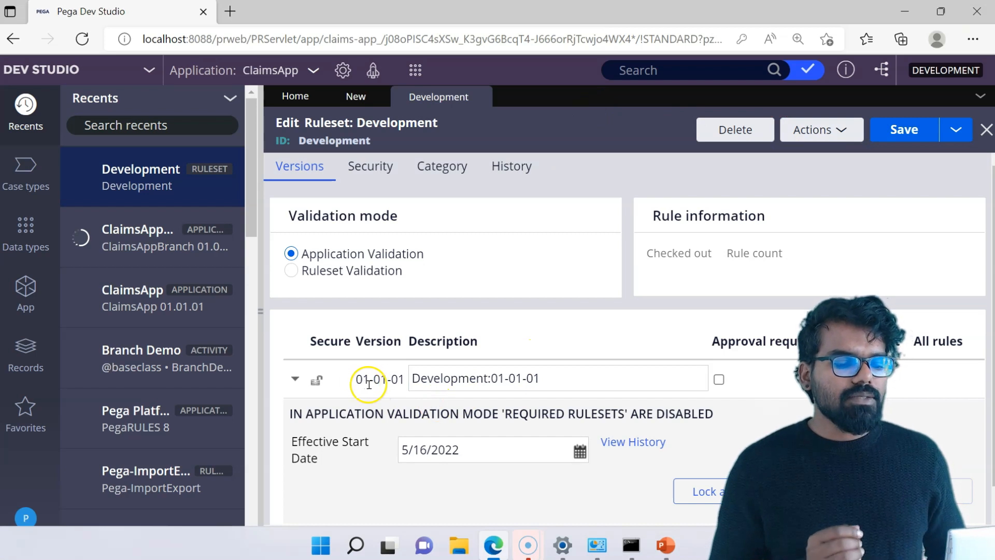
Return to the ClaimsAppBranch record, complete the ruleset entry as Development:01-01-01, and save the application.
left_click(357, 95)
left_click(755, 341)
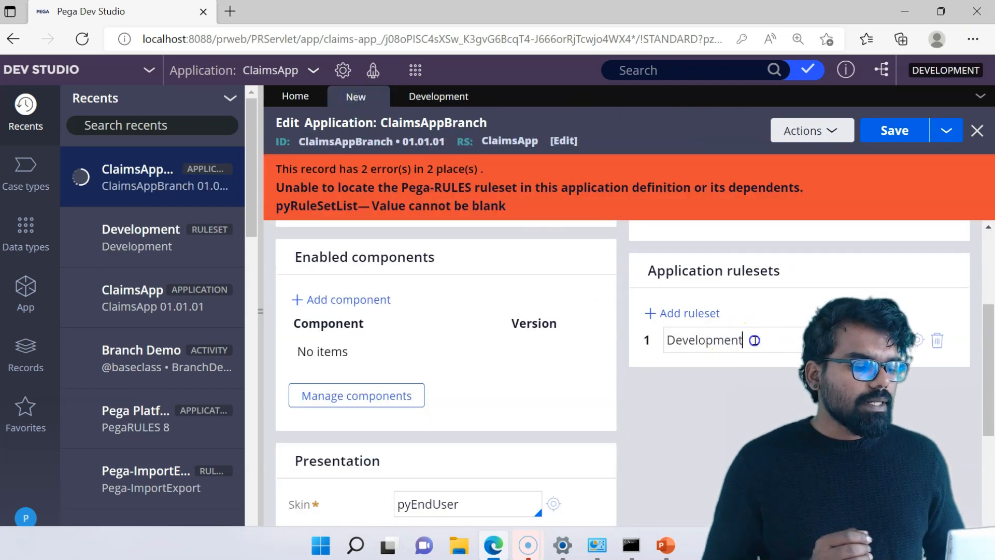
type(":01-01-01")
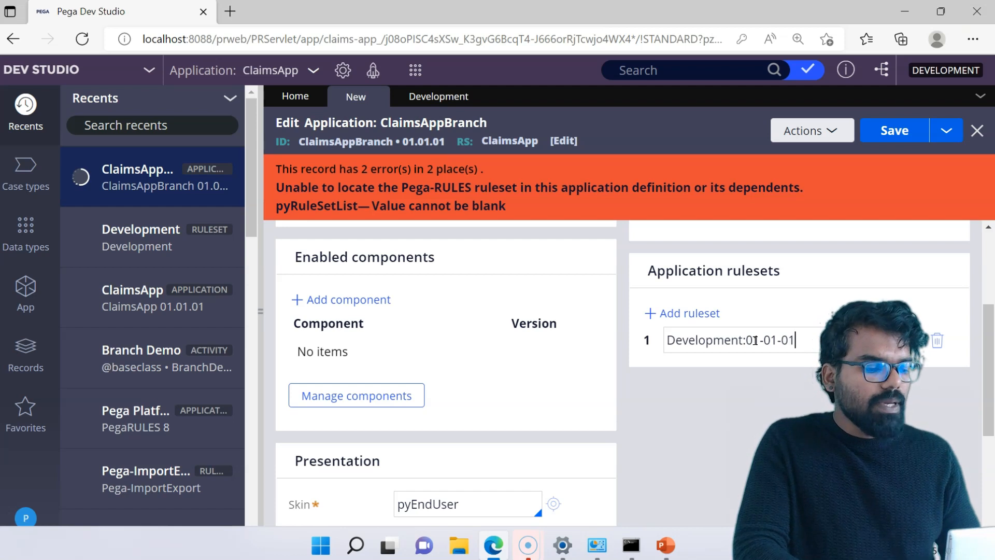
left_click(895, 131)
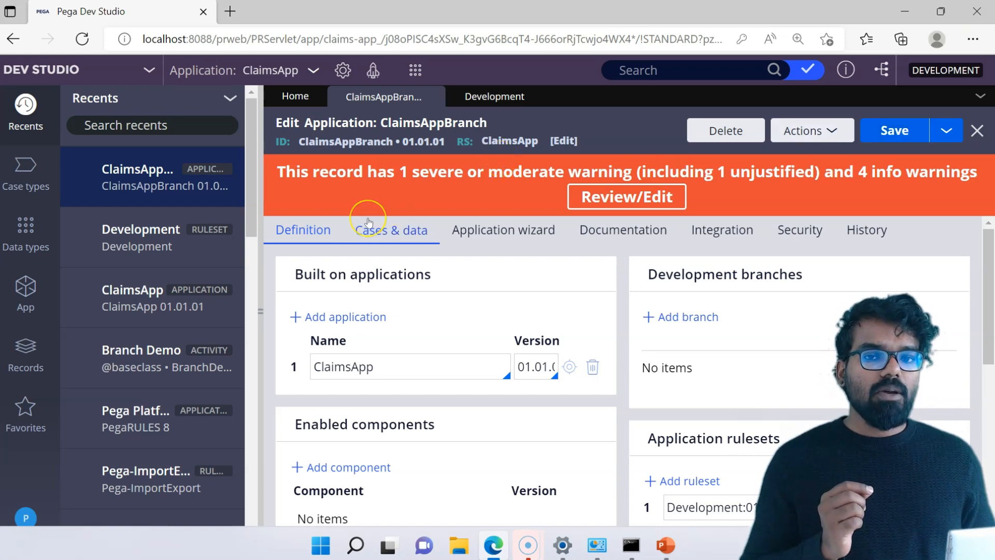
Open the signed-in operator's own Operator ID record.
left_click(312, 100)
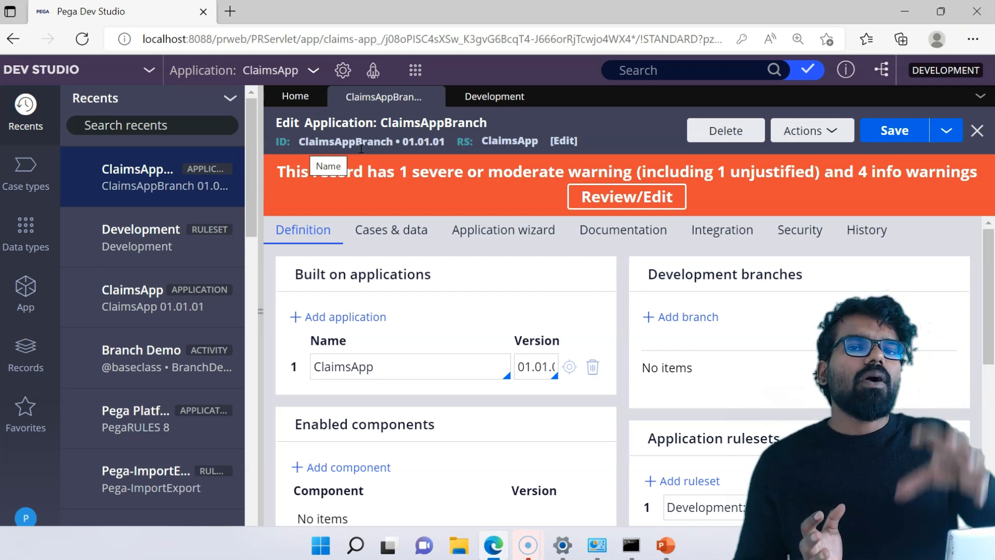
left_click(26, 517)
left_click(43, 436)
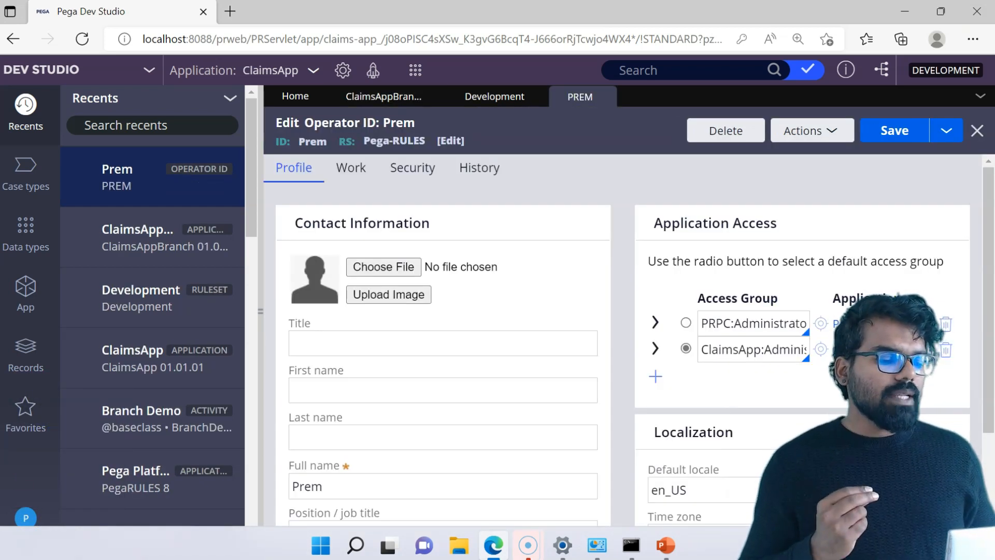
Add a third access group entry, ClaimsAppBranch:Administrators, to the operator's application access list.
scroll(629, 344, "down", 1)
left_click(654, 337)
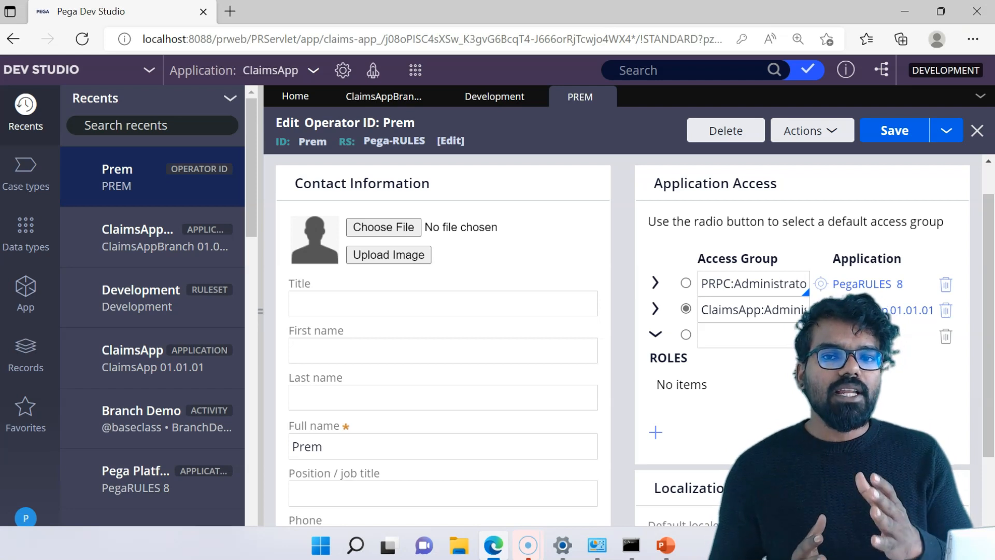
left_click(757, 333)
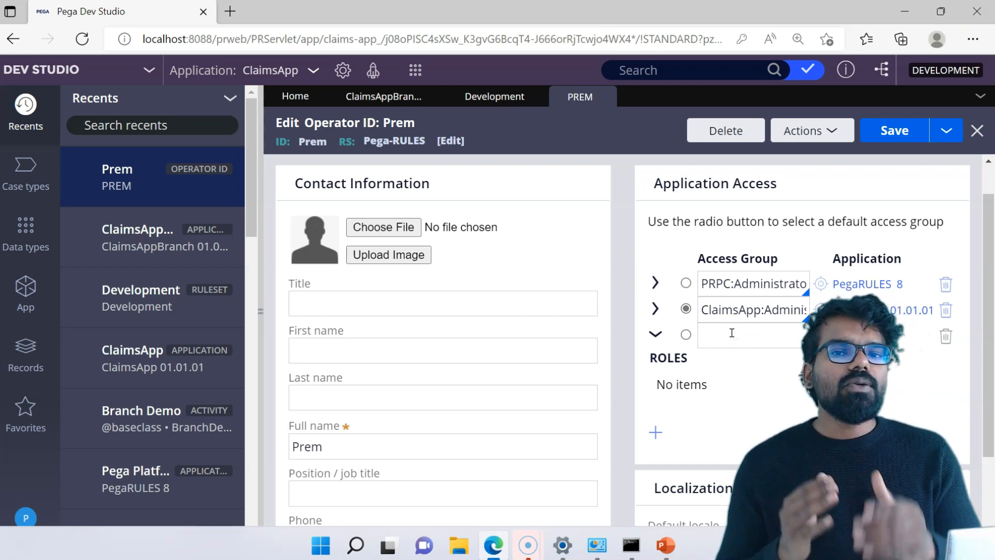
type("Ckai")
key("BackSpace")
key("BackSpace")
key("BackSpace")
type("laimsApp")
type("Branc")
type("h:Admin")
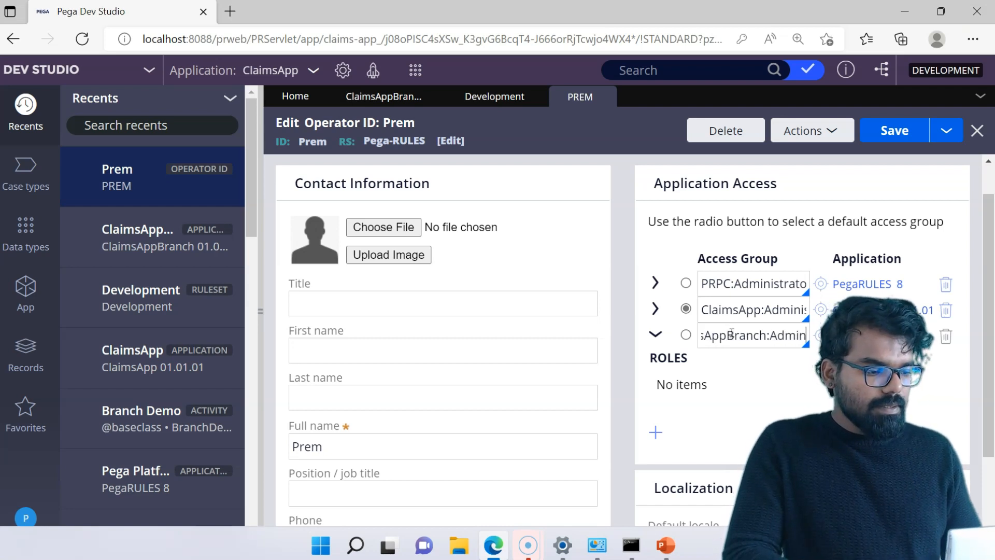
type("istrators")
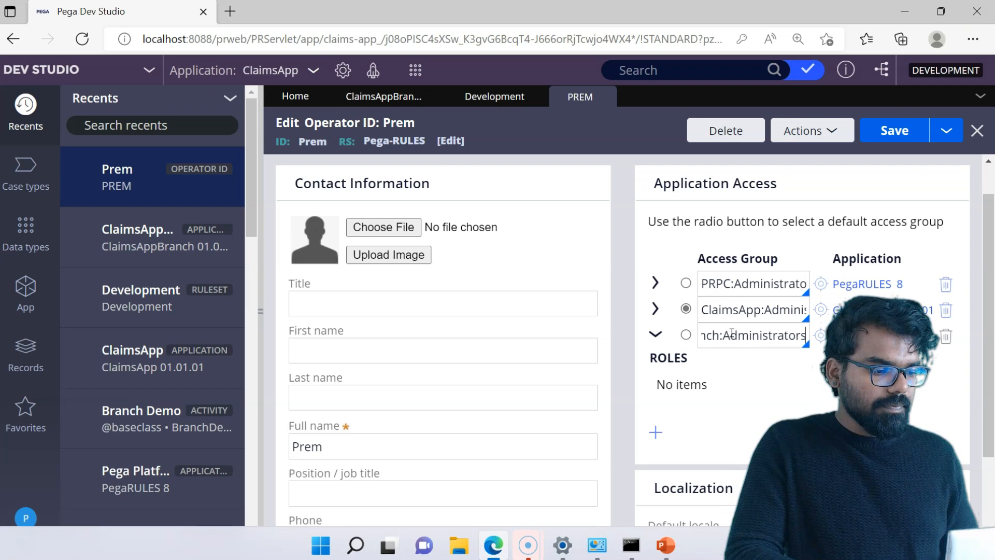
left_click(729, 364)
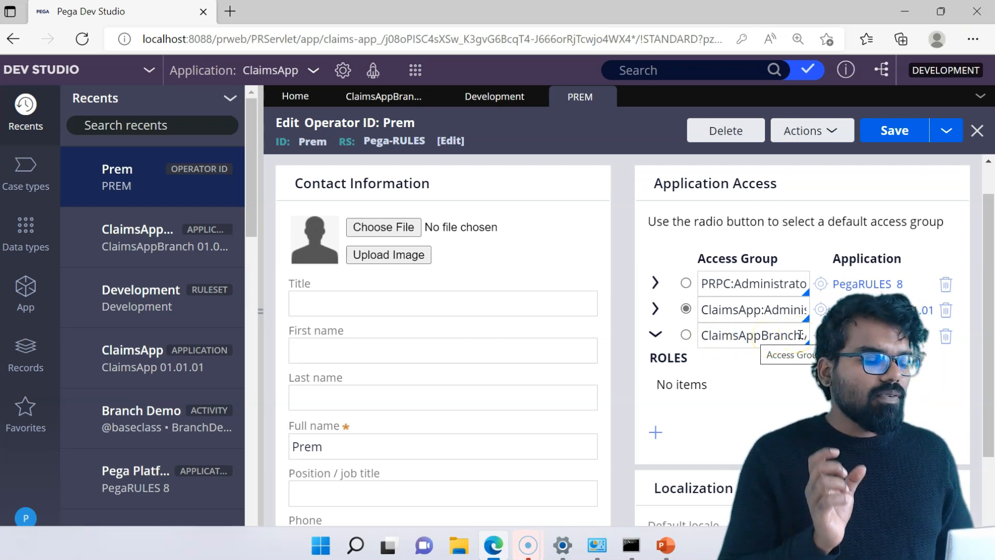
Try to create a blank access group named ClaimsAppBranch:Administrators from the operator's new access group entry.
left_click(820, 335)
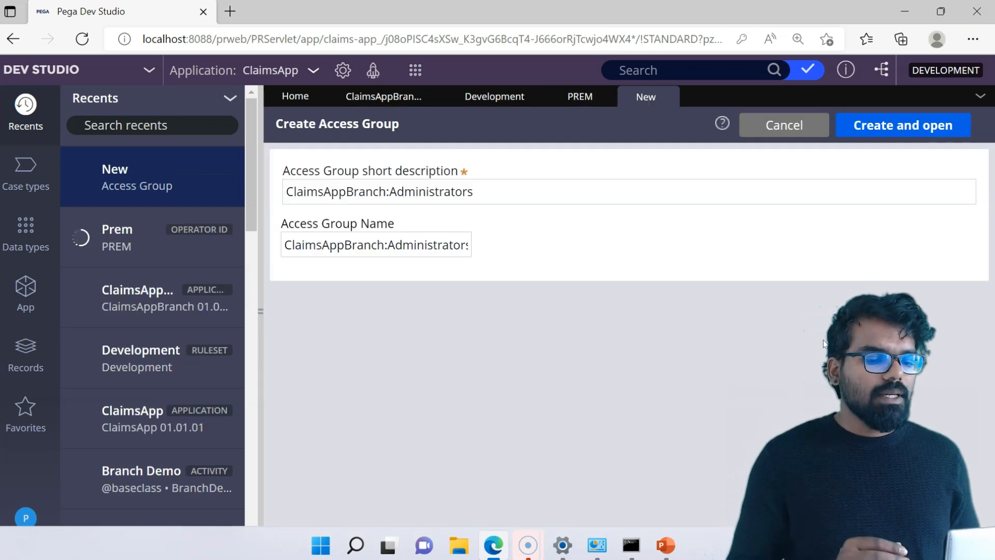
left_click(303, 193)
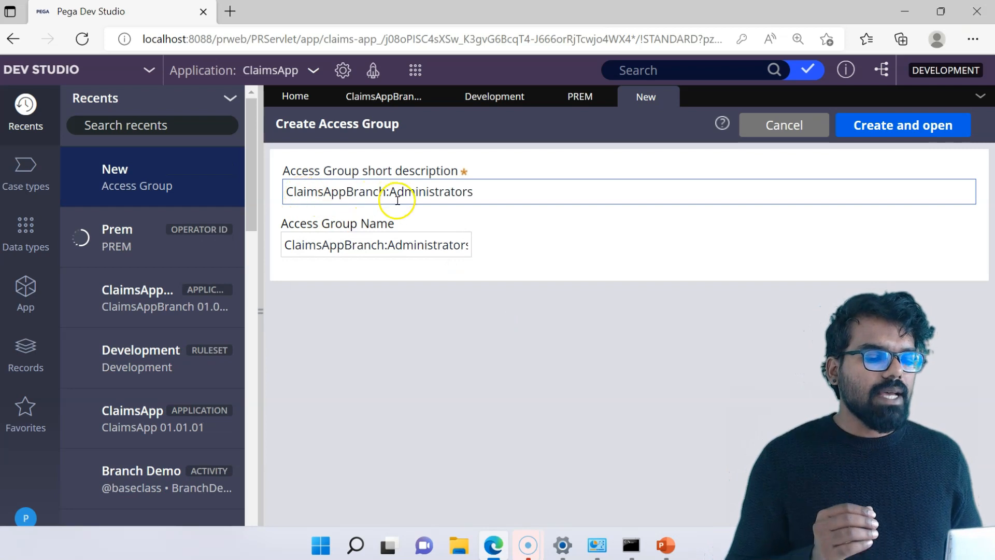
left_click(891, 130)
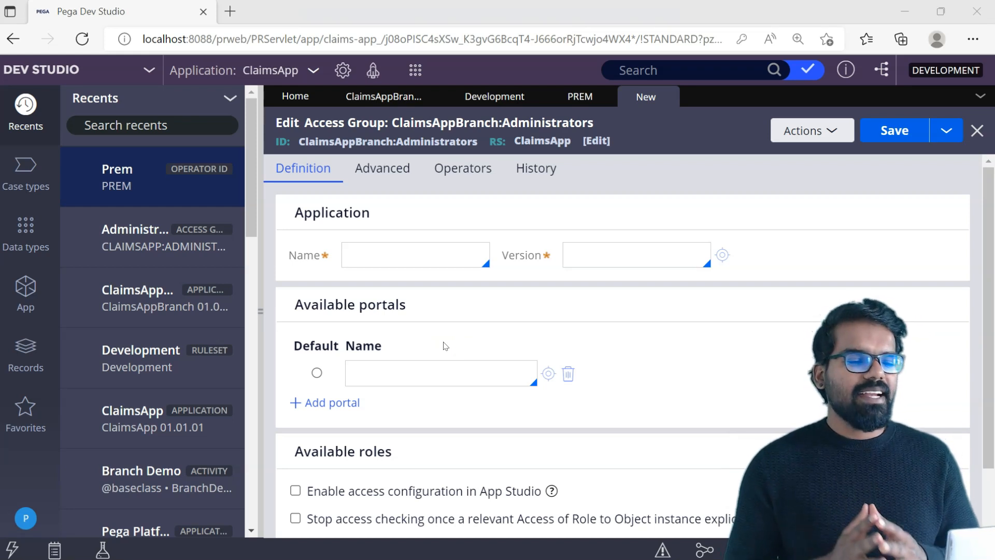
Return to the operator record and open its existing ClaimsApp:Administrators access group.
left_click(579, 98)
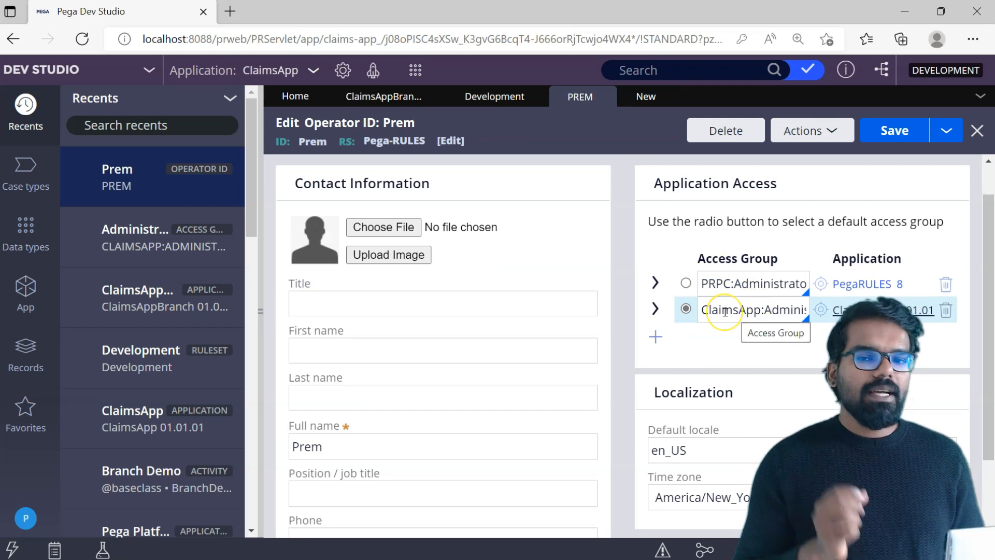
left_click(821, 310)
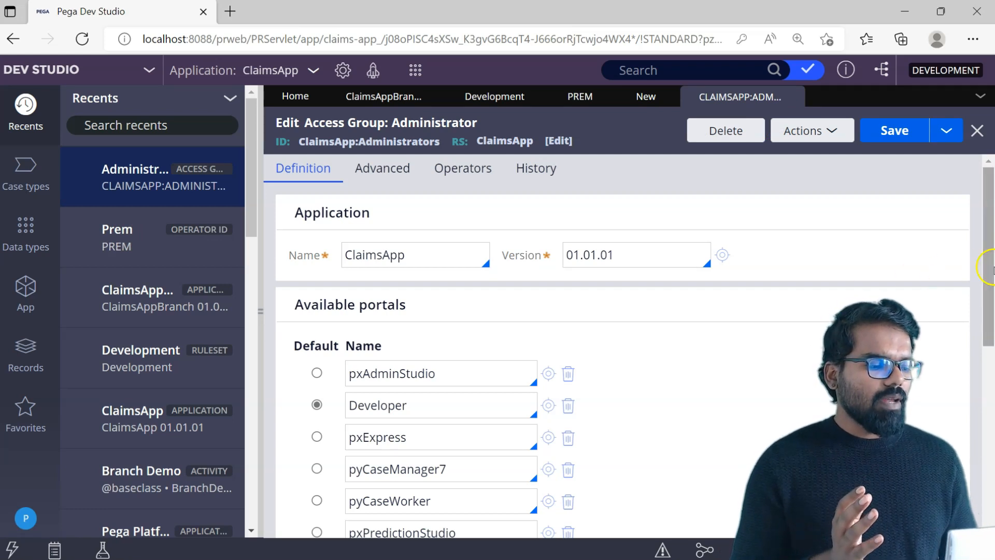
left_click_drag(990, 268, 991, 286)
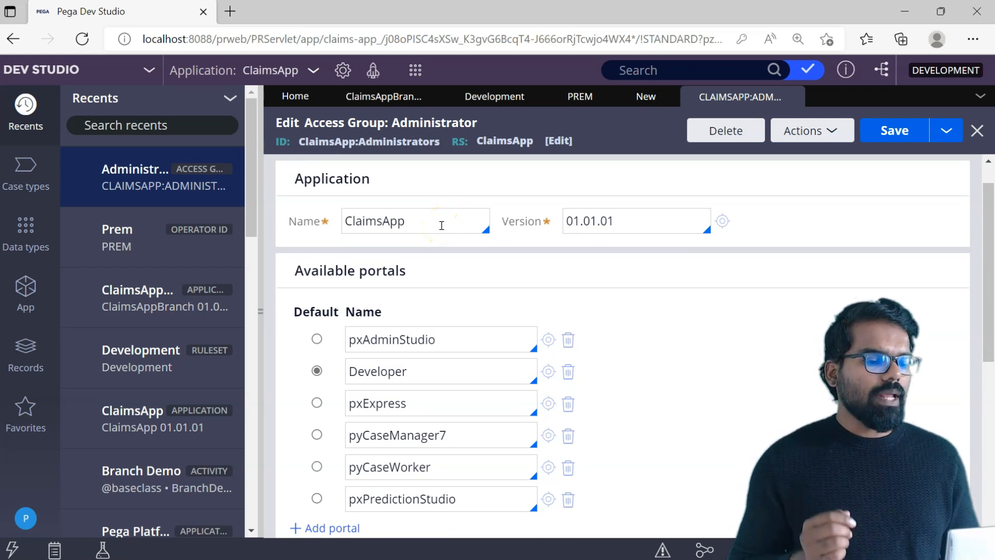
Save a copy of the ClaimsApp:Administrators access group under the name ClaimsAppBranch:Administrators and open it.
left_click(946, 131)
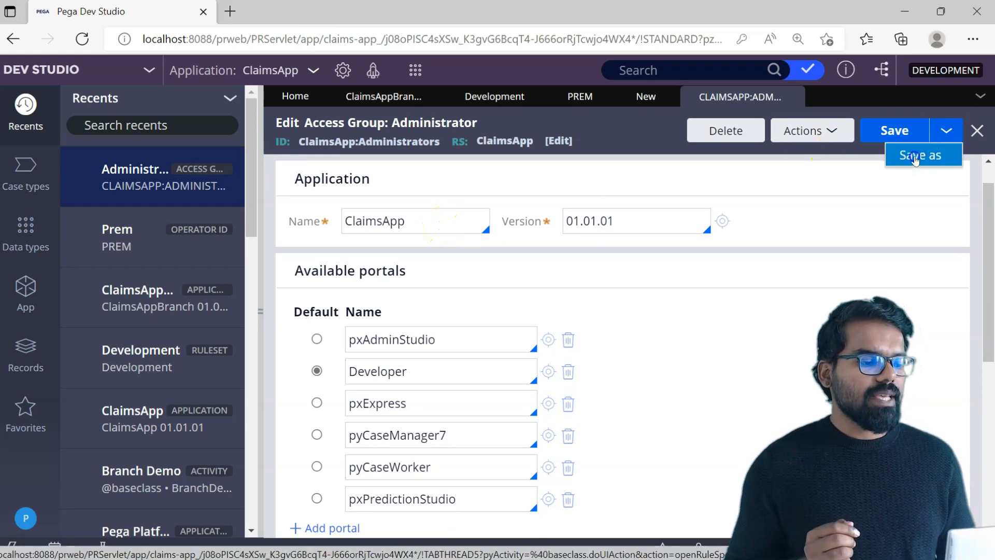
left_click(916, 156)
left_click(436, 248)
left_click(345, 248)
type("Br")
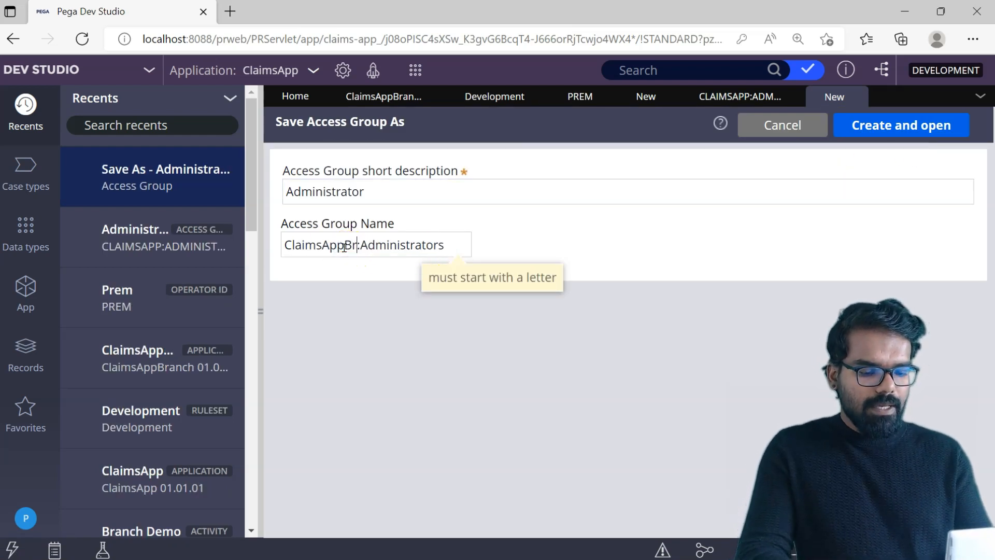
type("anch")
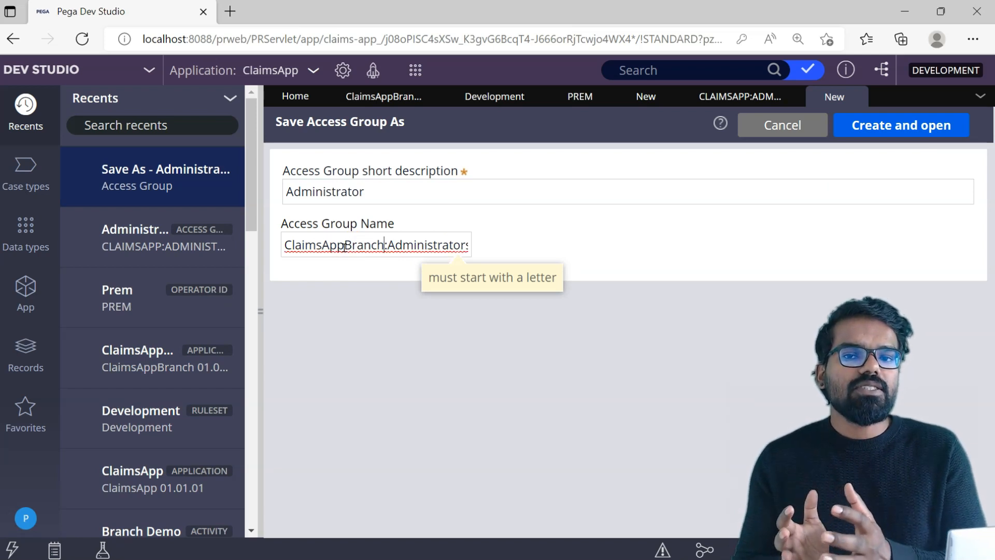
left_click(850, 125)
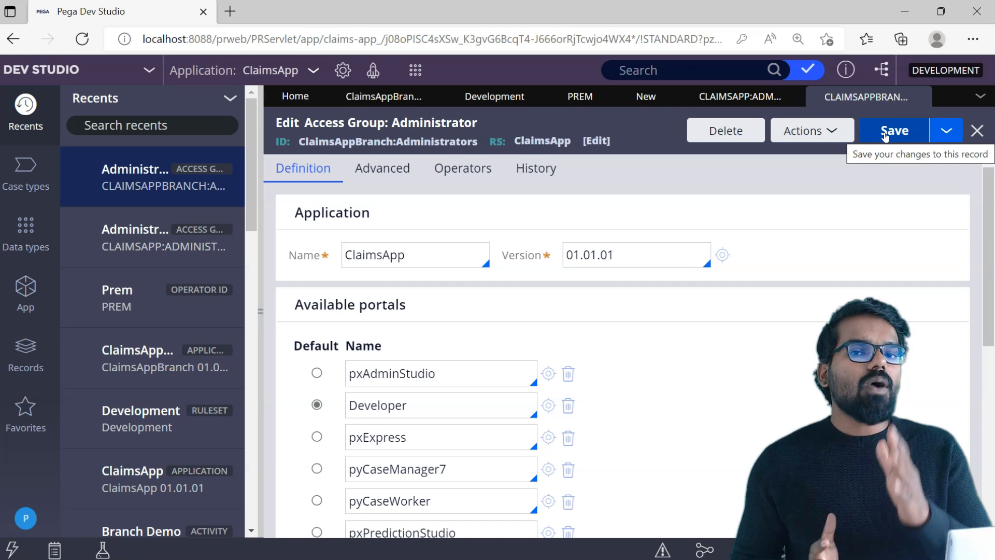
Set the copied access group's application name to ClaimsAppBranch and save the record.
left_click(418, 260)
key("Down")
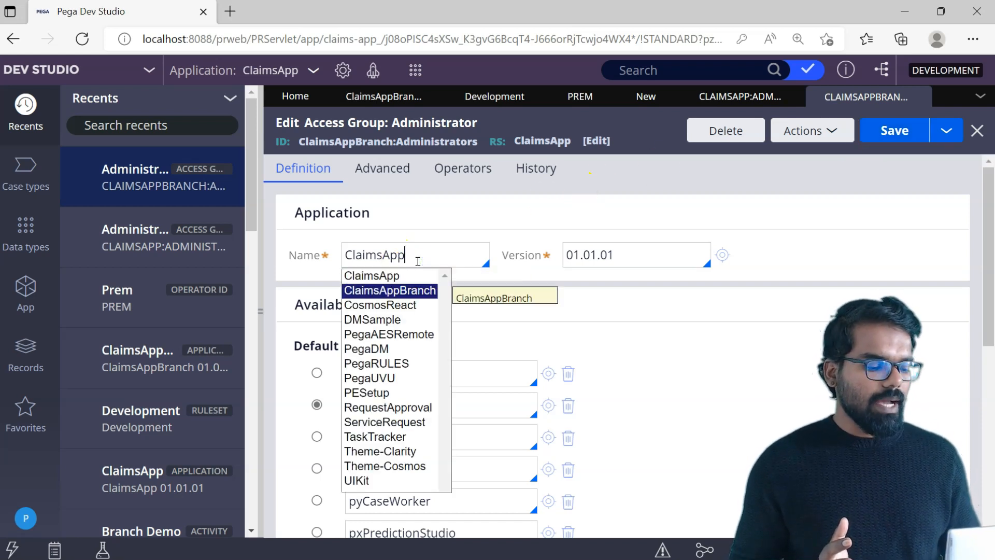
key("Return")
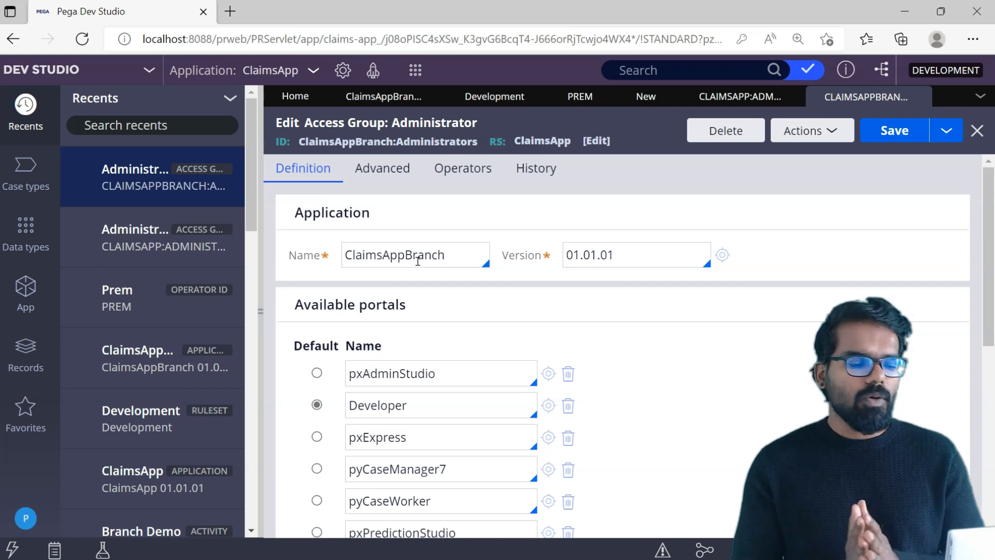
left_click(888, 131)
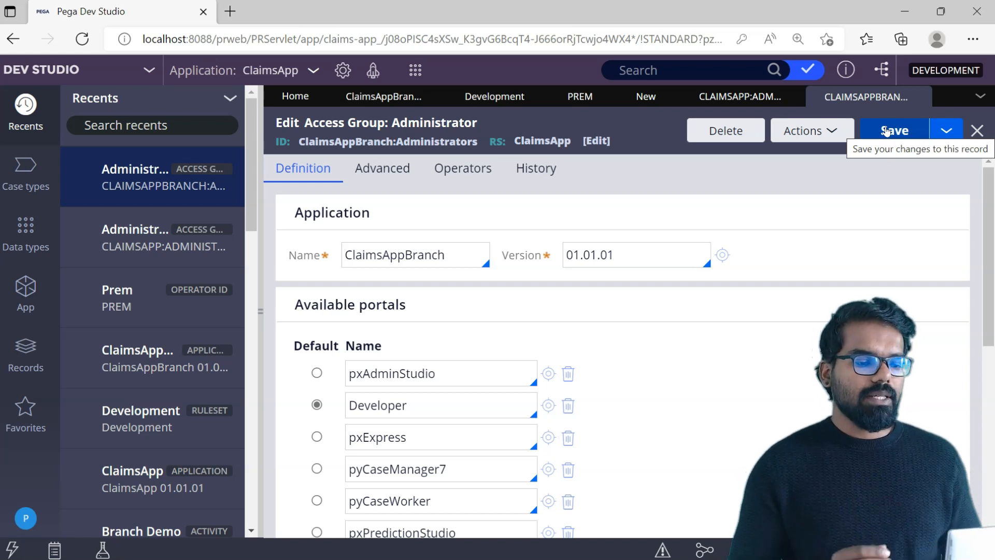
Change the ClaimsAppBranch:Administrators access group's associated ruleset to Development and save it.
left_click(594, 141)
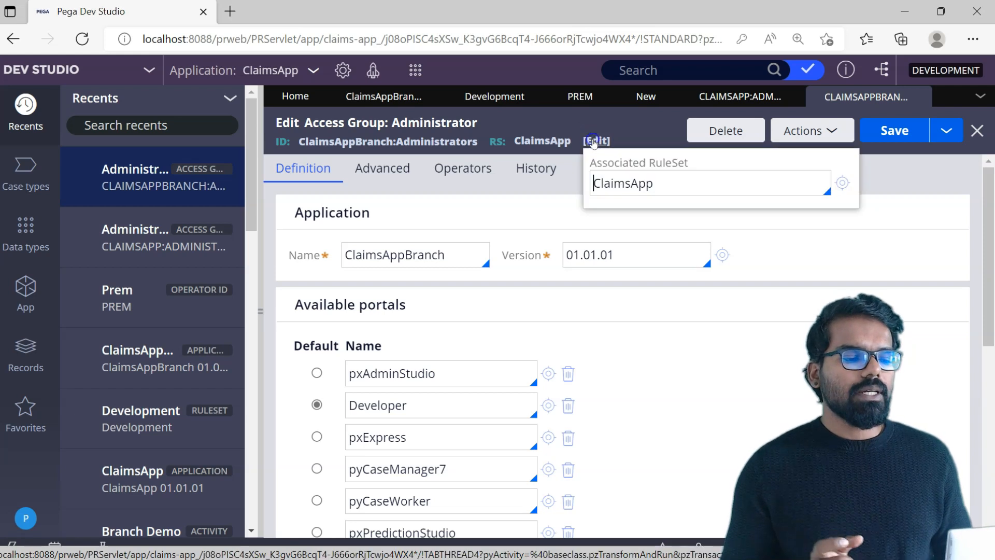
left_click(673, 182)
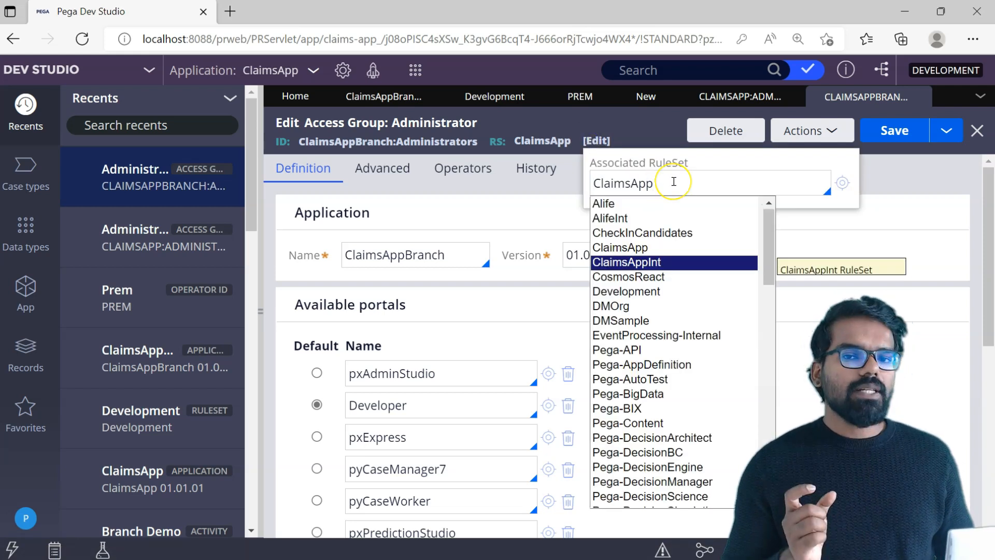
key("Down")
key("Down")
key("Return")
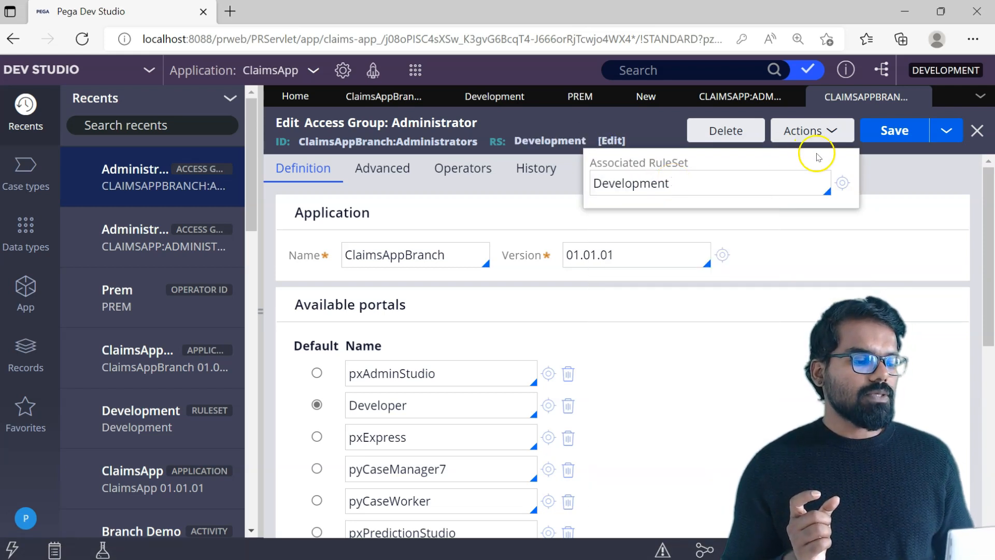
left_click(885, 141)
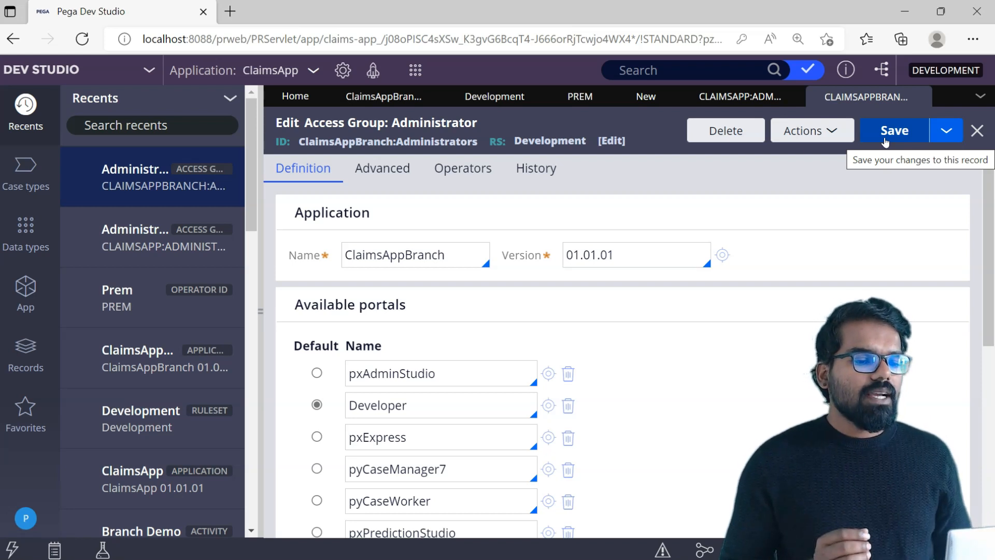
Set the associated ruleset of the ClaimsAppBranch application record to Development and save the application.
left_click(402, 99)
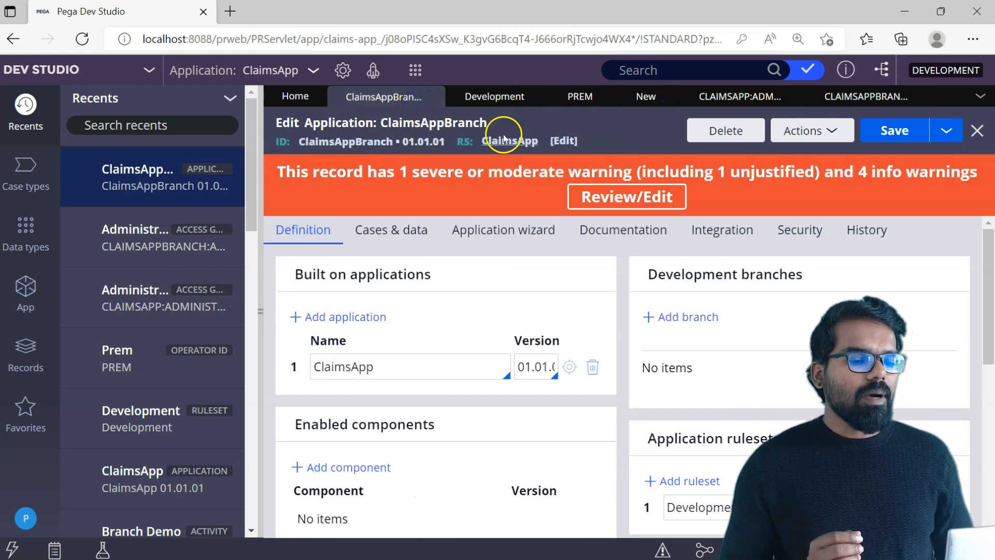
left_click(564, 140)
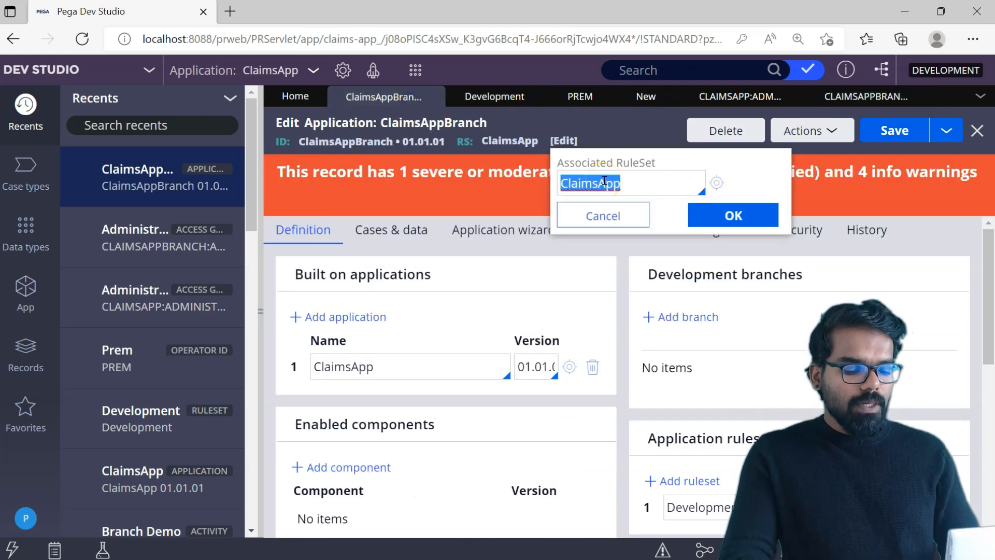
type("Development")
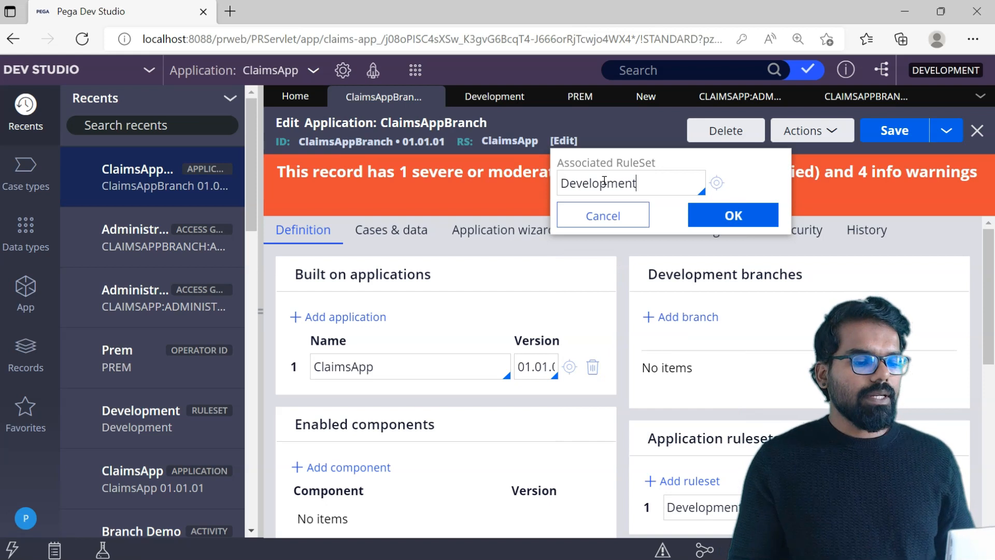
left_click(718, 214)
left_click(889, 134)
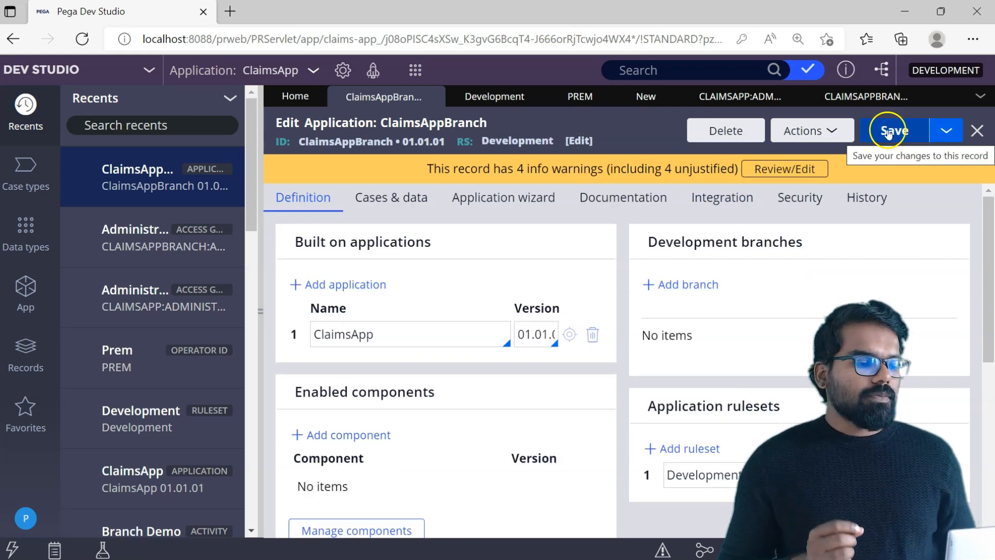
Go back to the operator record and add ClaimsAppBranch:Administrators as a third entry in its application access list.
left_click(874, 98)
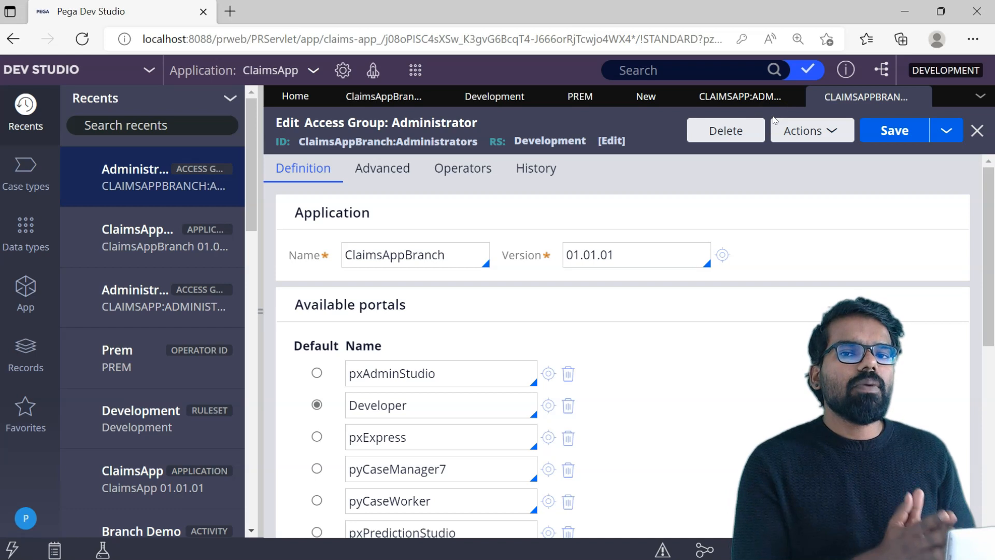
left_click(575, 97)
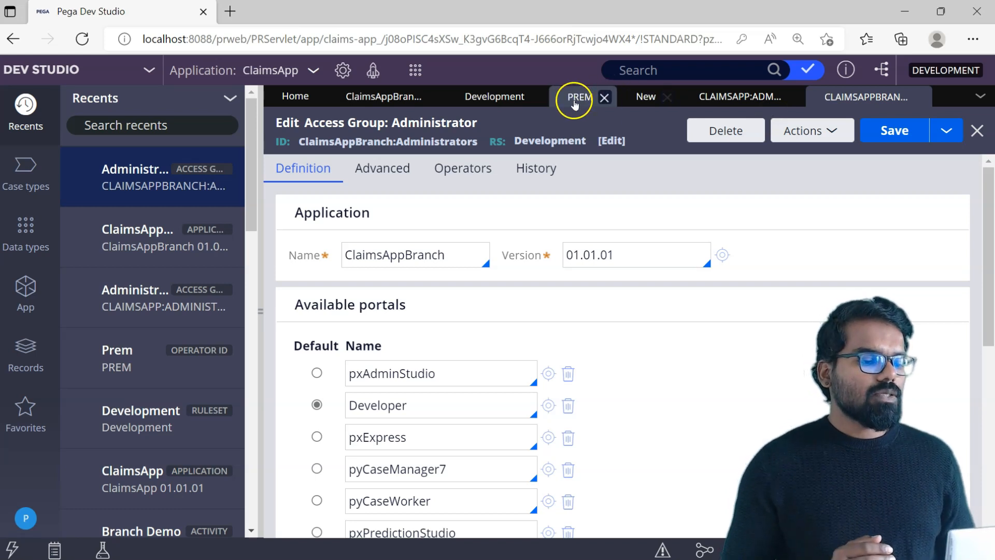
left_click(695, 280)
left_click(655, 337)
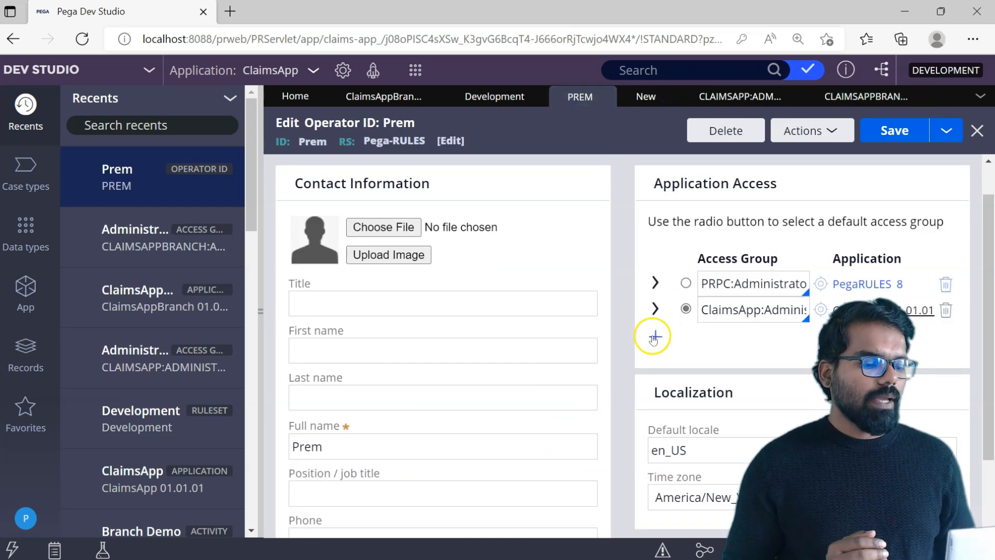
left_click(718, 335)
left_click(721, 338)
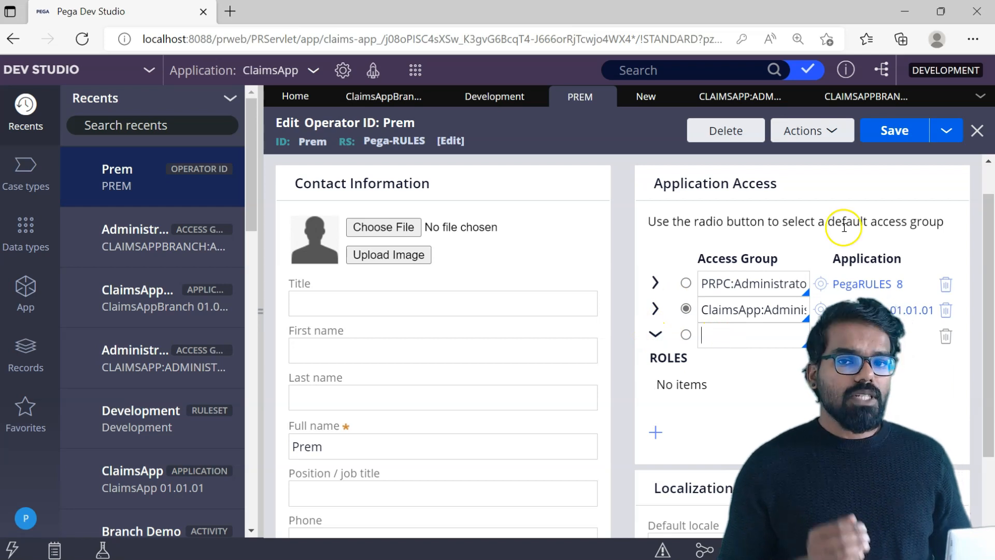
key("Down")
key("Down")
key("Down")
key("Down")
key("Down")
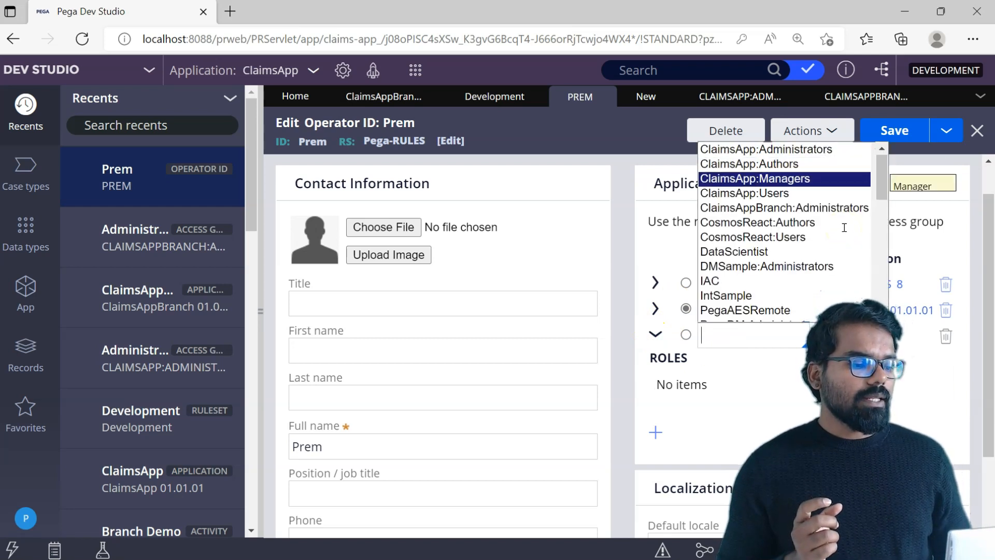
key("Return")
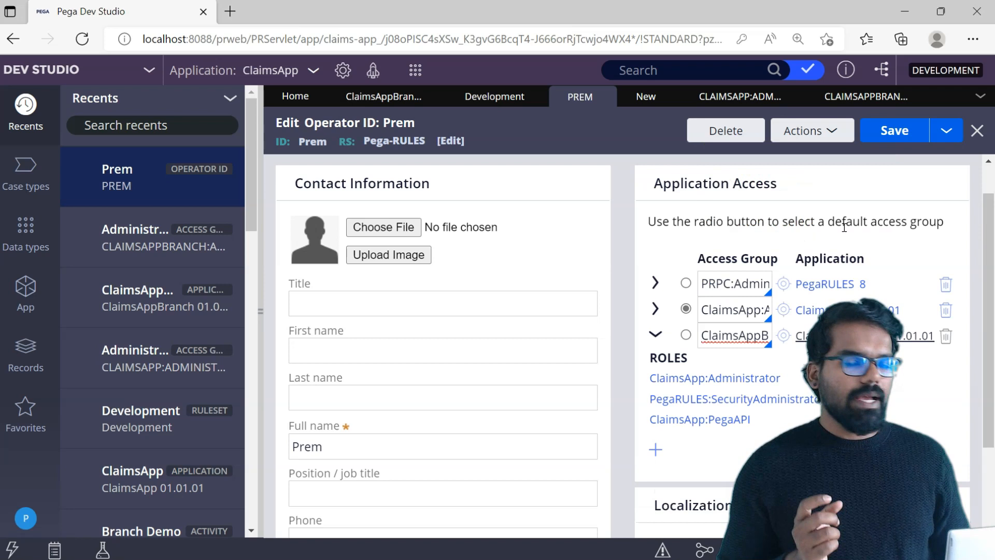
Make ClaimsAppBranch:Administrators the operator's default access group and save the operator record.
left_click(687, 337)
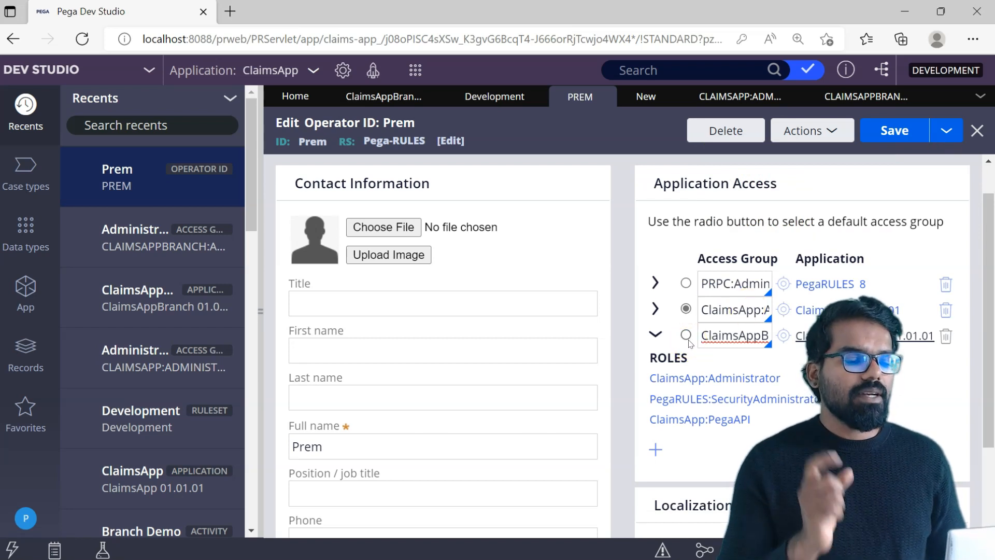
left_click(687, 336)
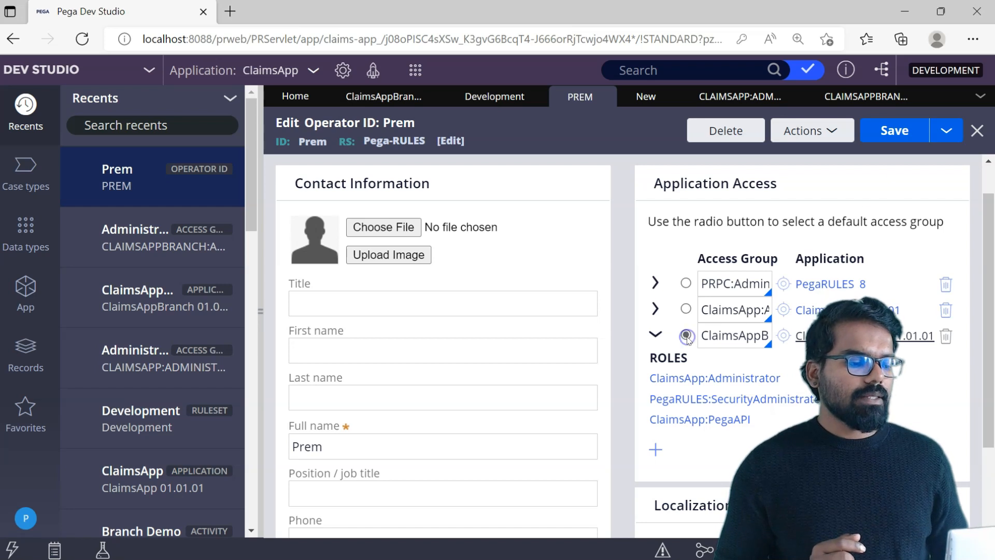
left_click(903, 135)
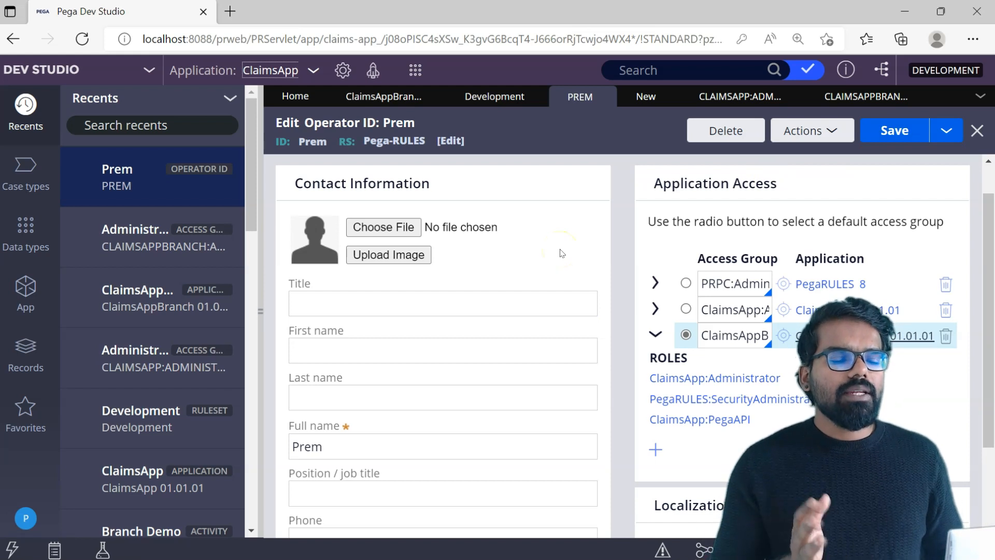
Switch the current application from ClaimsApp to ClaimsAppBranch.
left_click(303, 73)
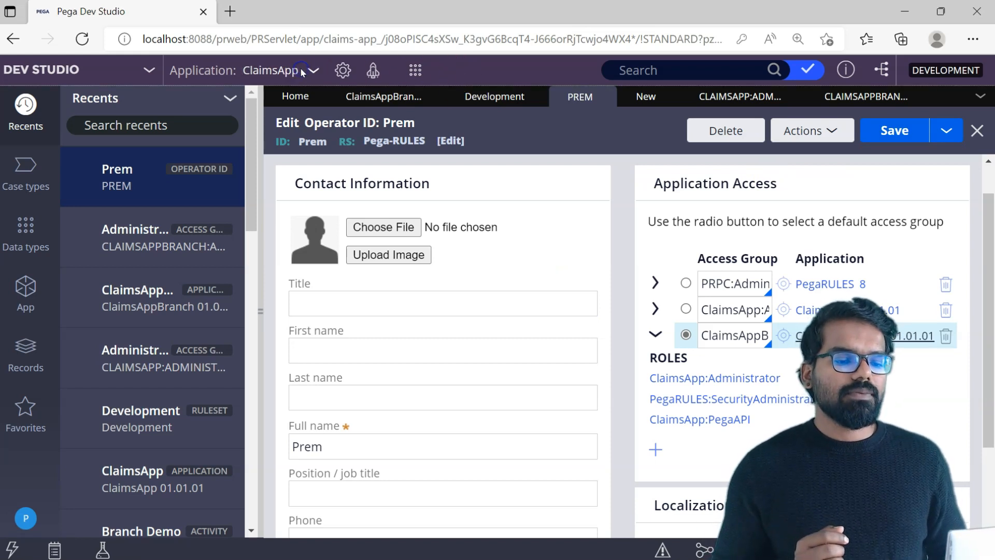
left_click(420, 207)
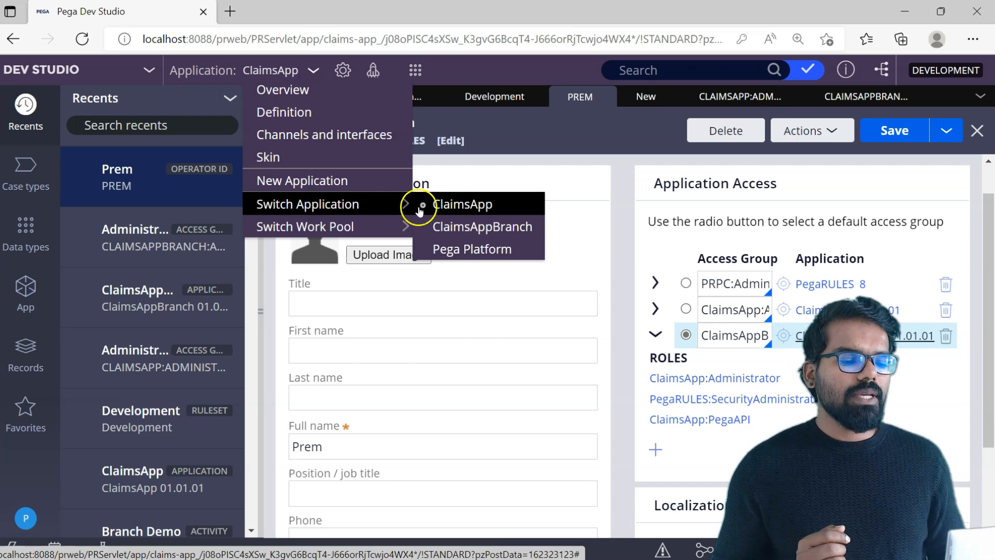
left_click(458, 227)
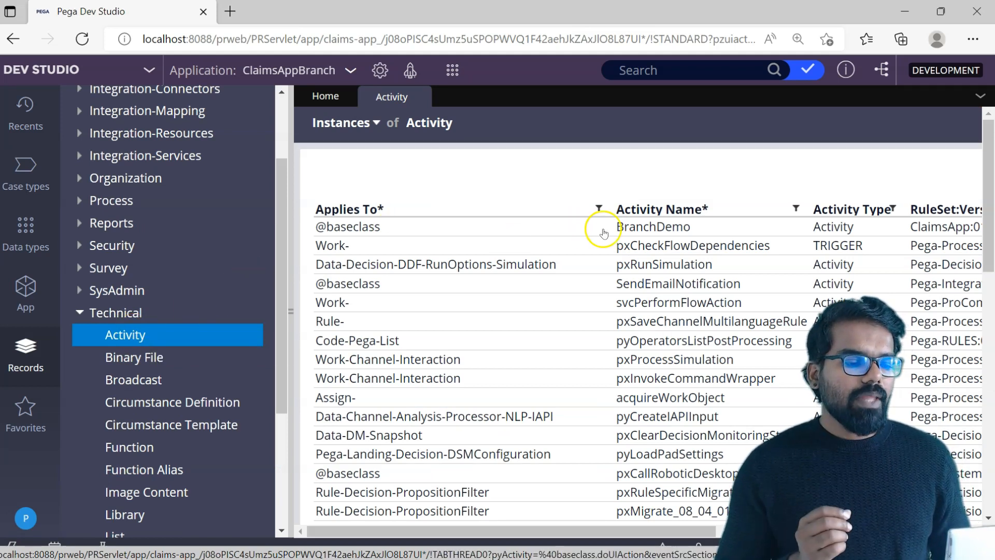
Open the BranchDemo activity from the ClaimsApp ruleset and expand its Property-Set step to examine the method parameters.
left_click(628, 228)
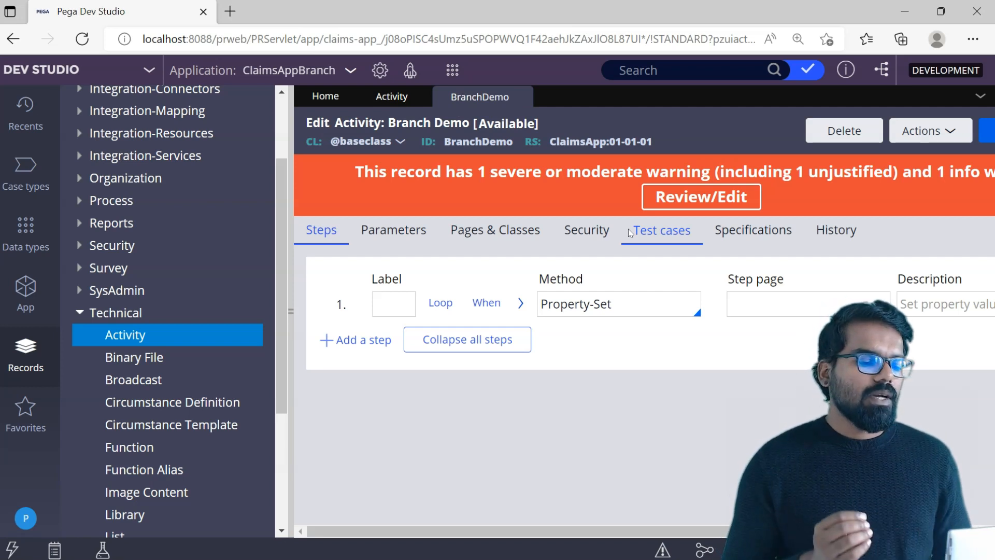
left_click(521, 303)
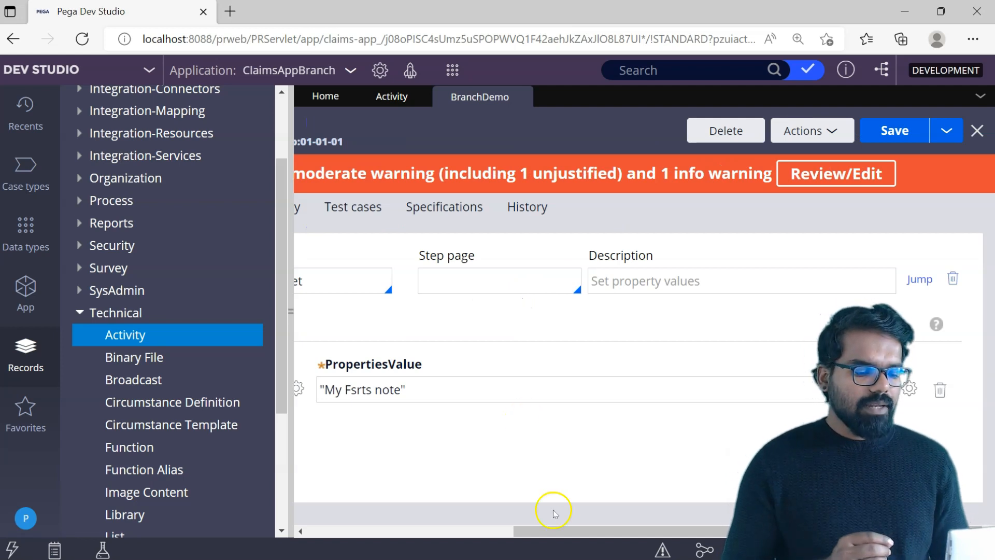
left_click_drag(560, 533, 386, 551)
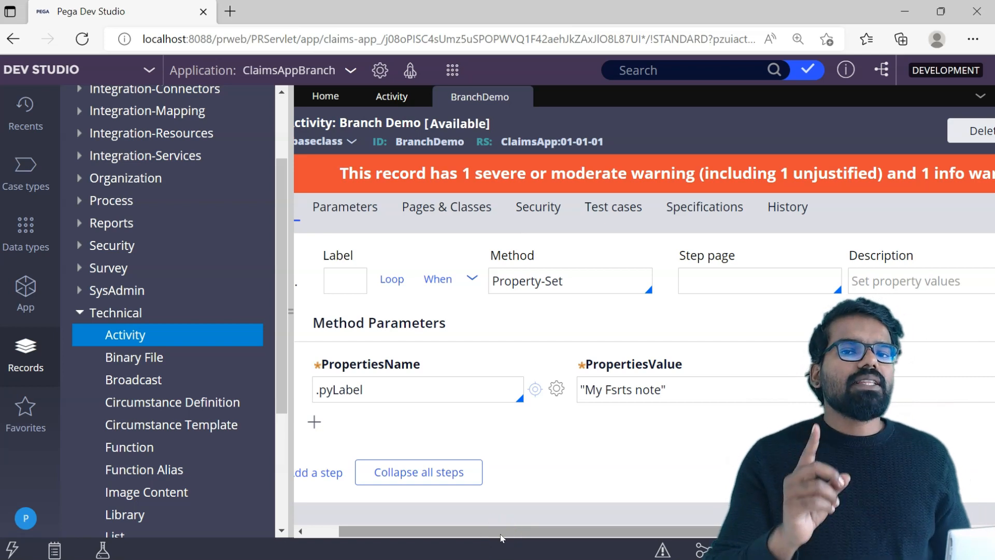
In the ClaimsAppBranch application definition, add a development branch named BugFix_ plus the developer's first name, and save the application.
left_click(289, 72)
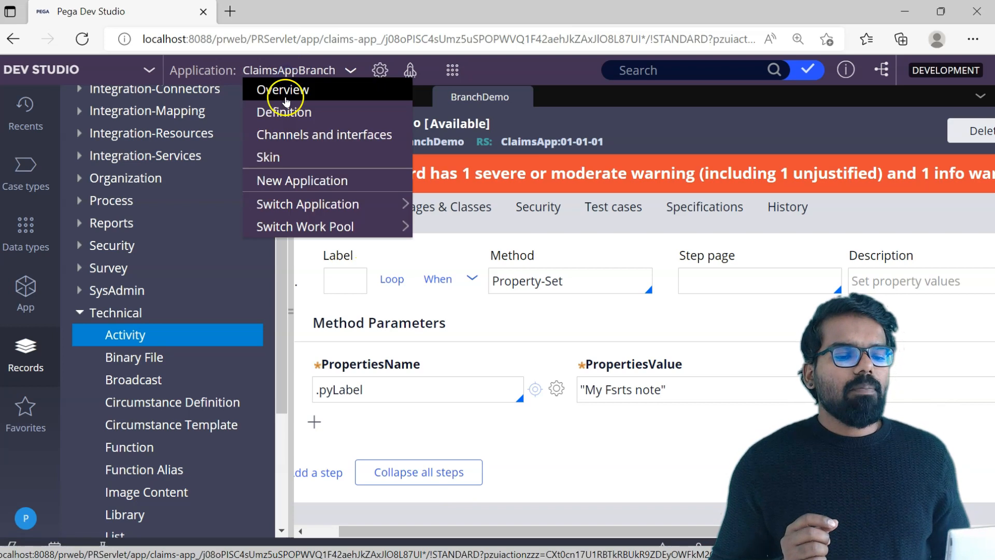
left_click(284, 113)
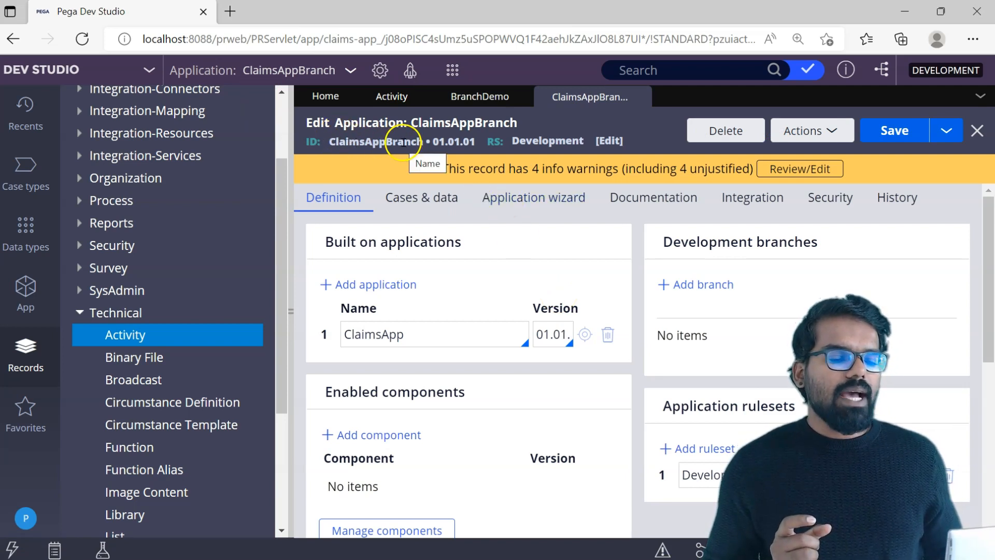
left_click(695, 285)
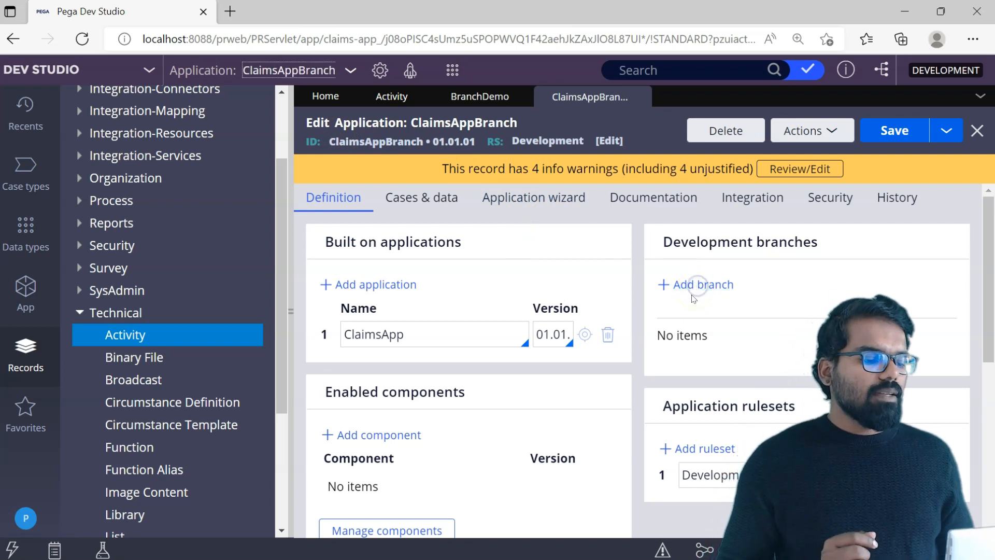
type("BugFix")
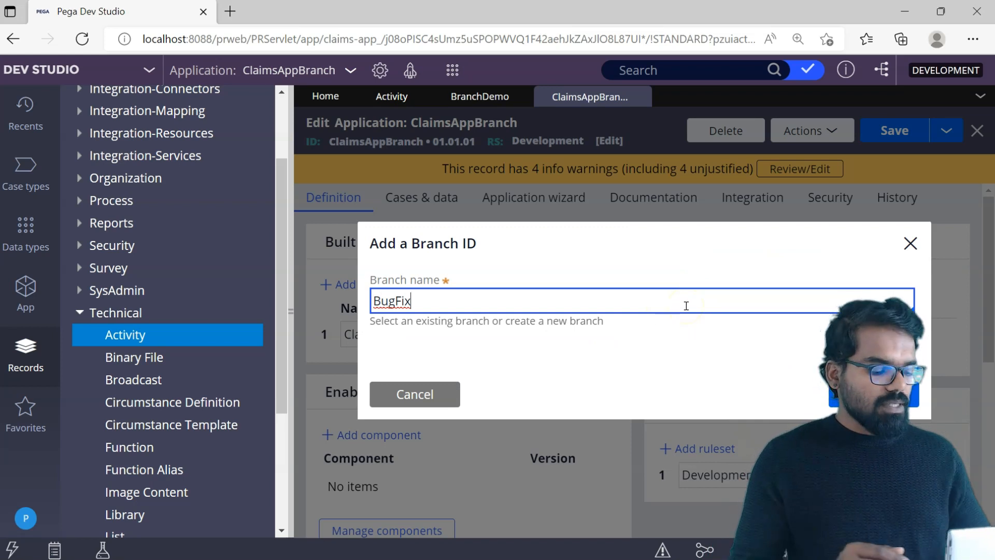
type("_Prem")
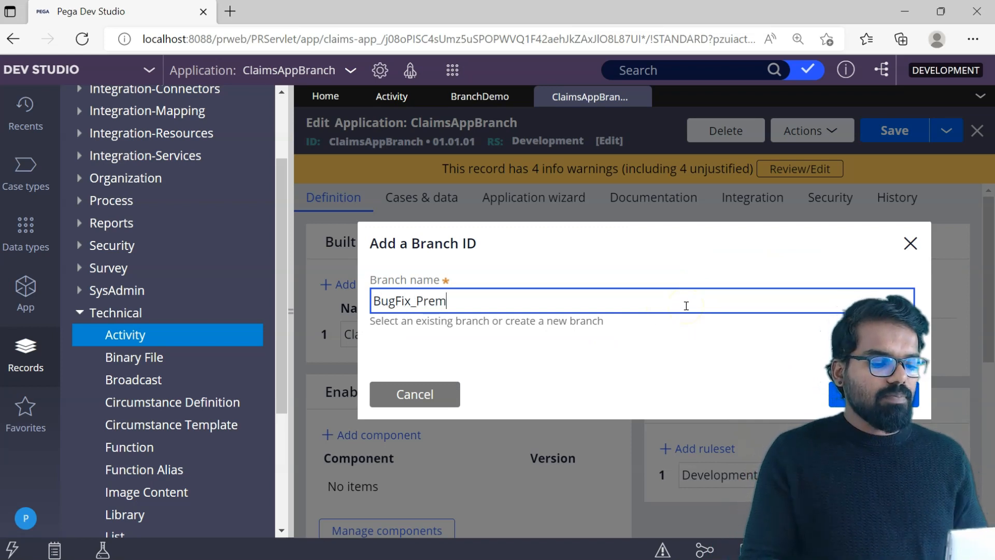
left_click(904, 389)
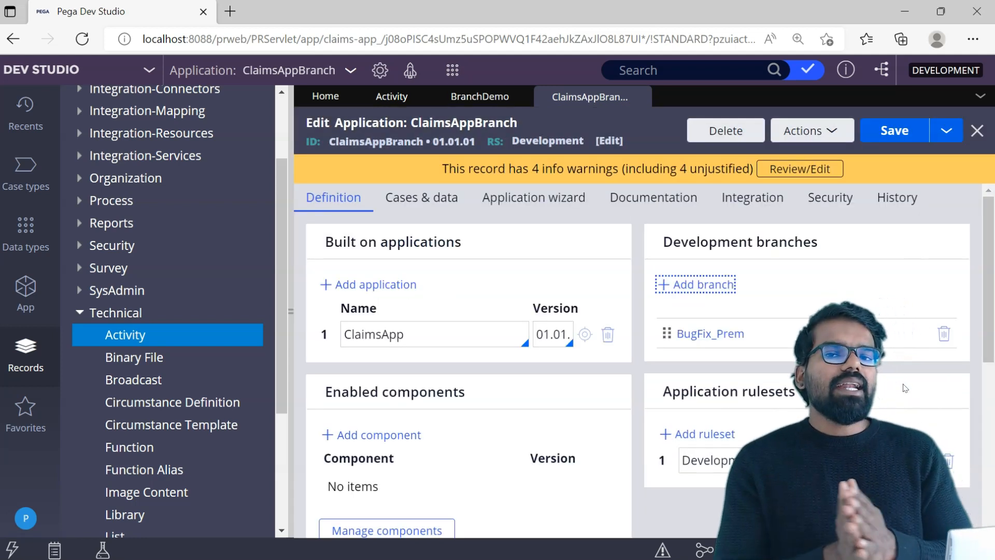
left_click(896, 130)
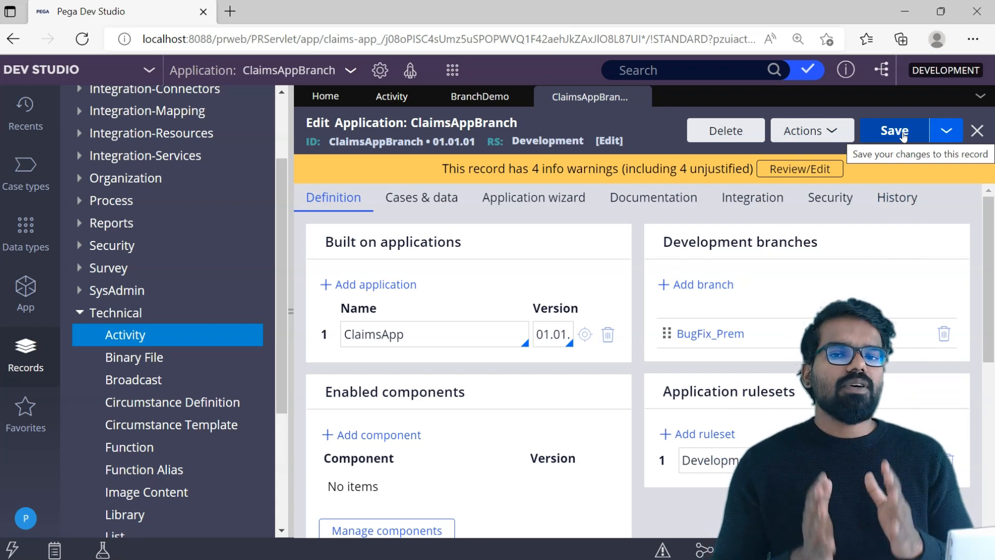
left_click(870, 133)
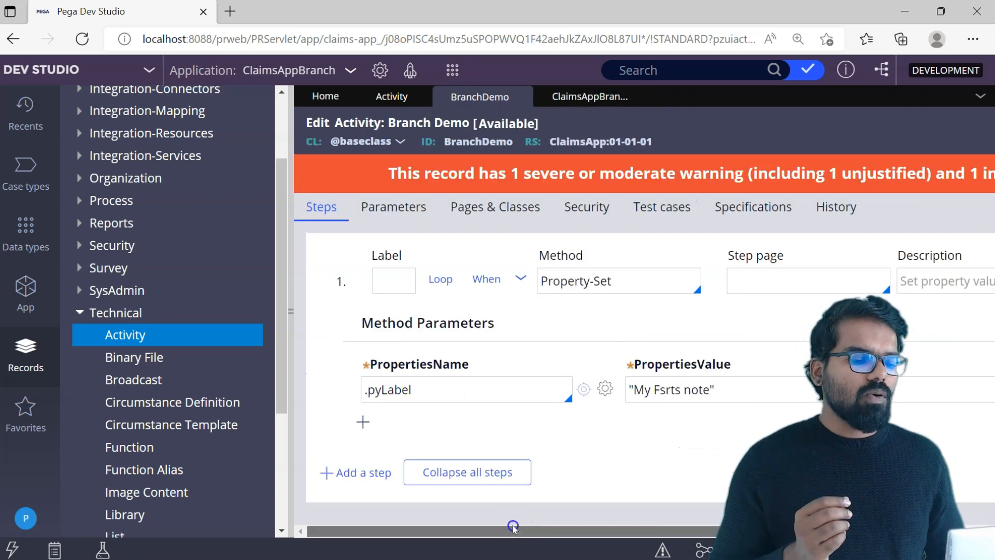
Start a Save As copy of the original BranchDemo activity and widen the workspace to show the full new-record form.
left_click_drag(513, 526, 708, 517)
left_click(953, 132)
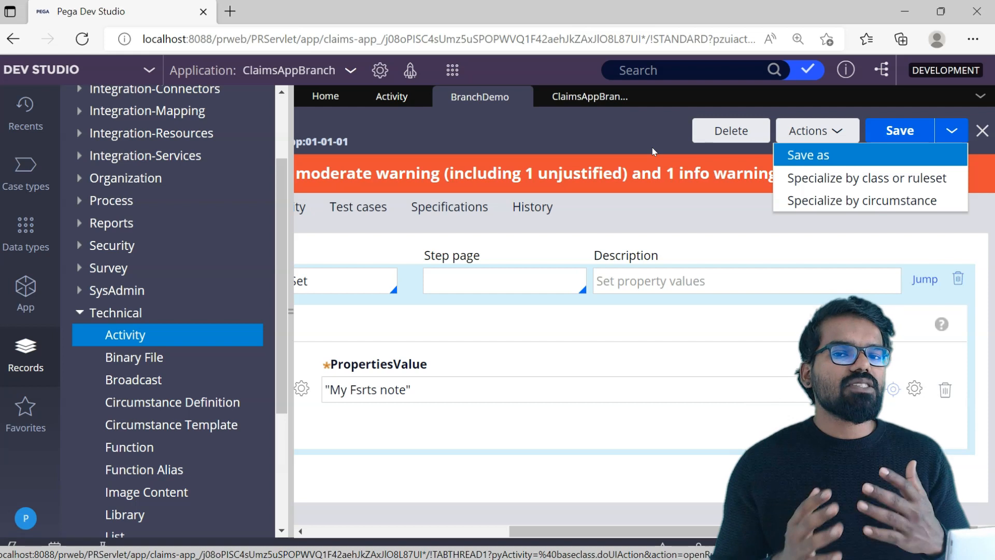
left_click(804, 155)
left_click(682, 241)
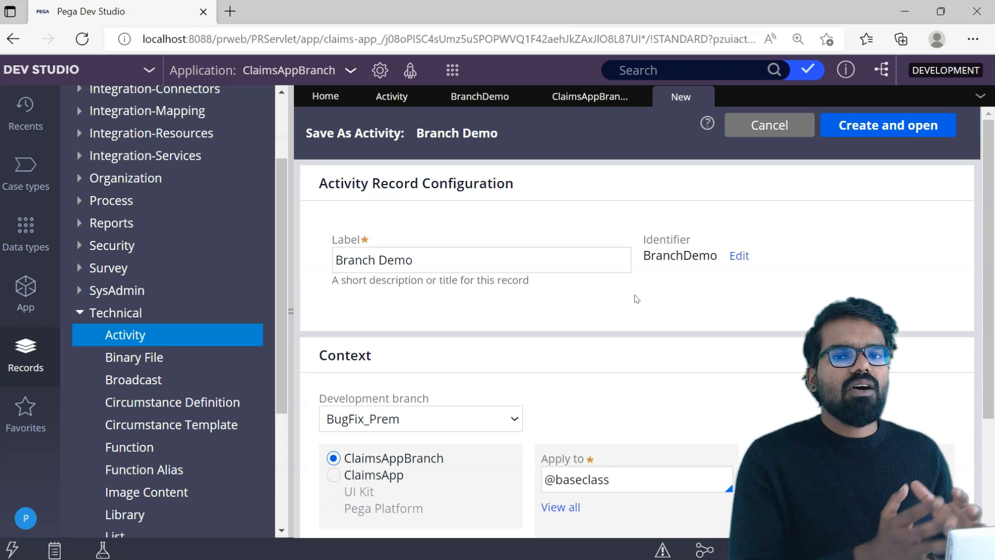
left_click_drag(990, 166, 992, 187)
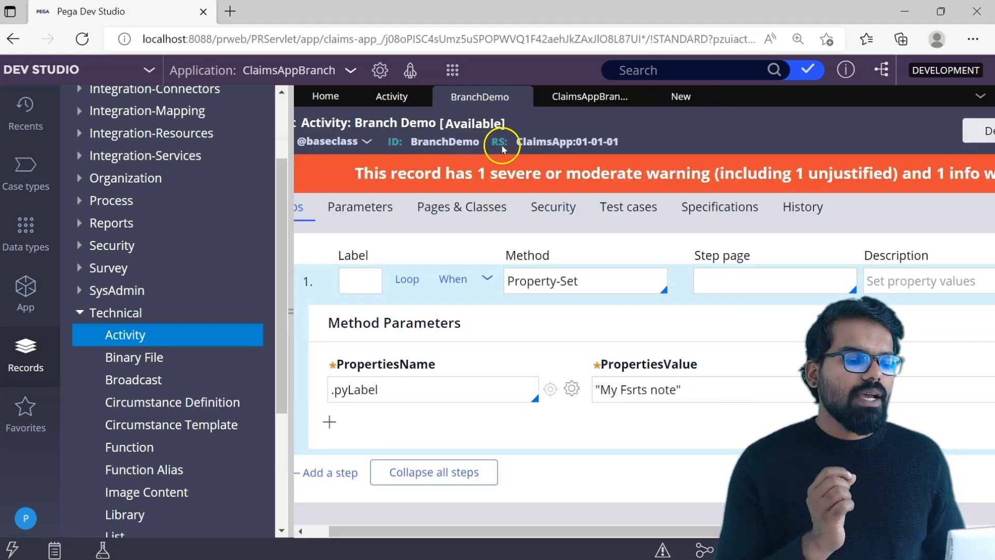
left_click(286, 259)
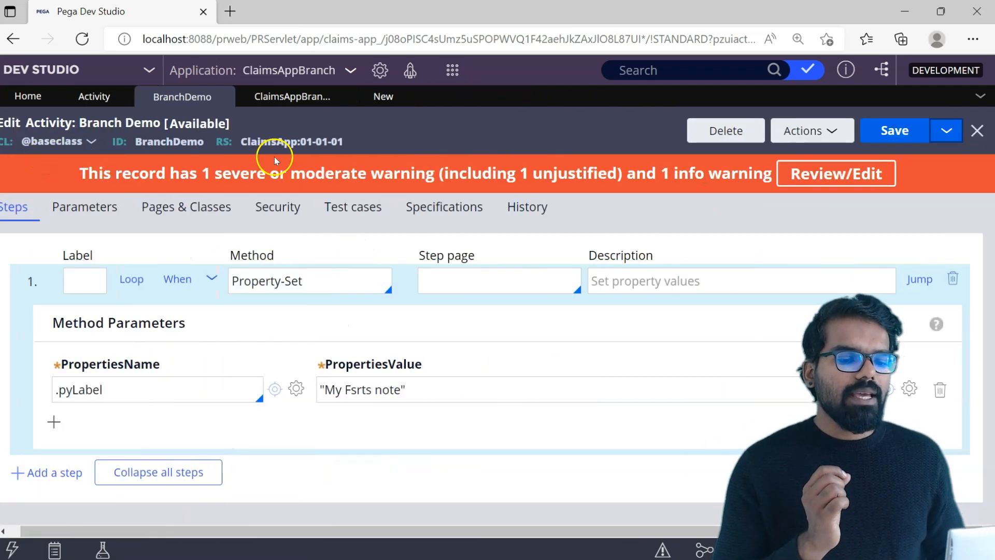
left_click(377, 97)
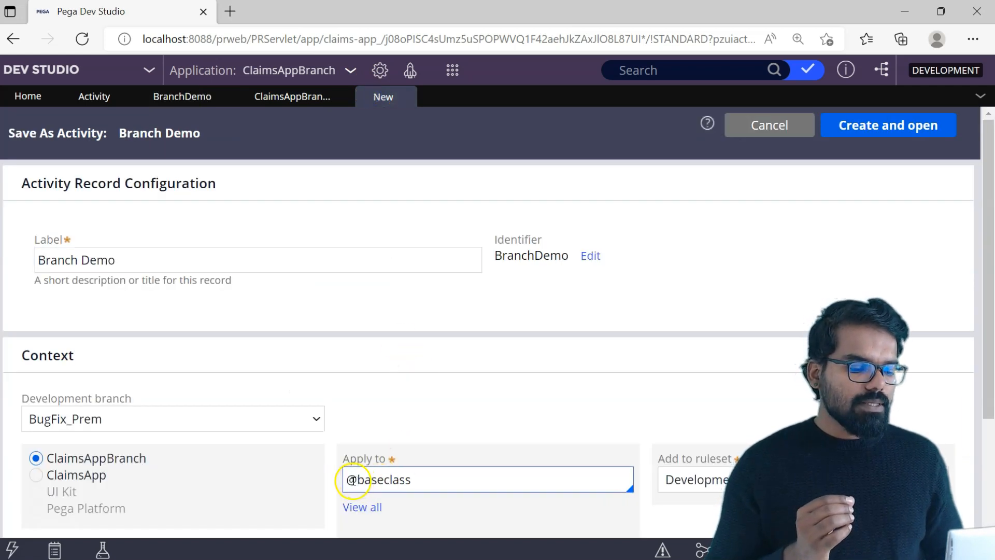
left_click(669, 482)
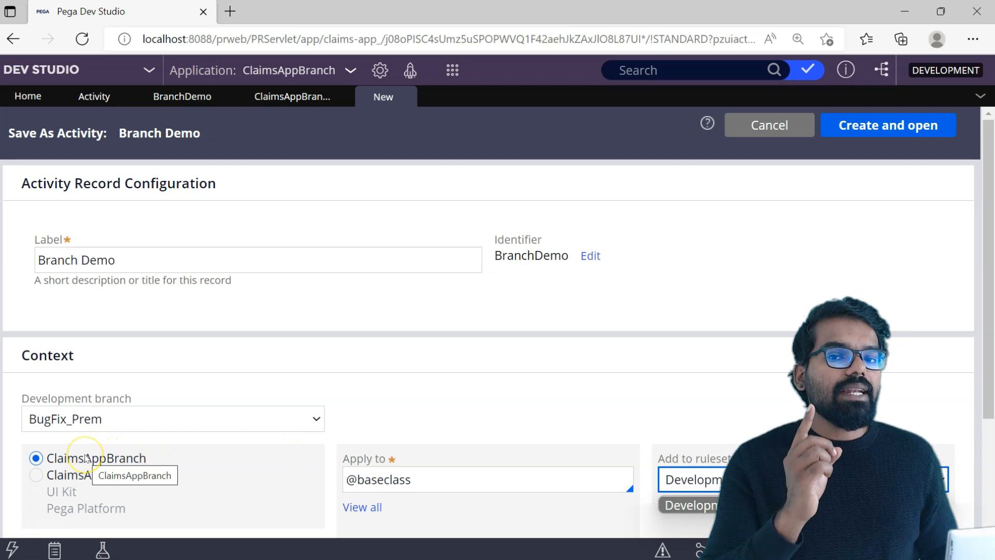
left_click(35, 475)
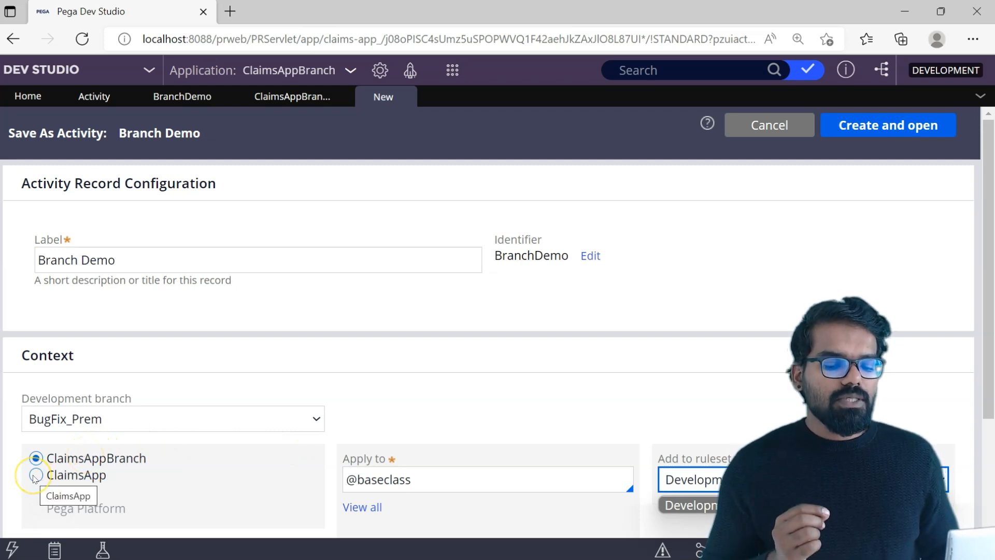
left_click(352, 480)
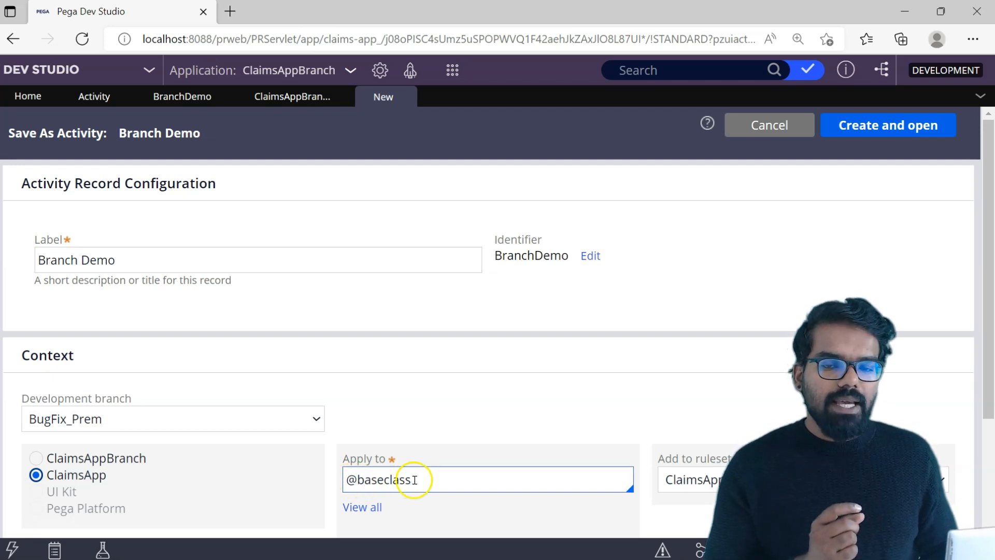
left_click(669, 478)
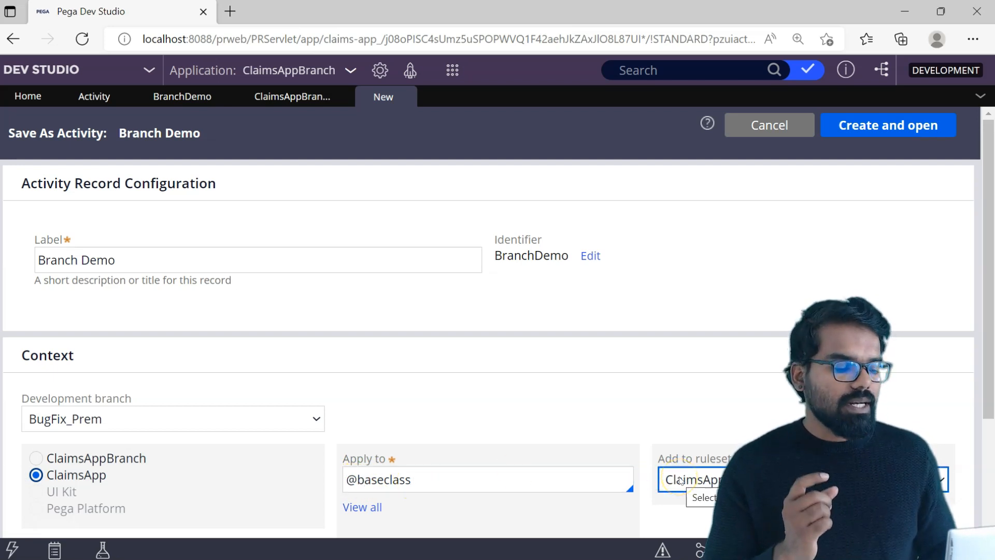
left_click(311, 420)
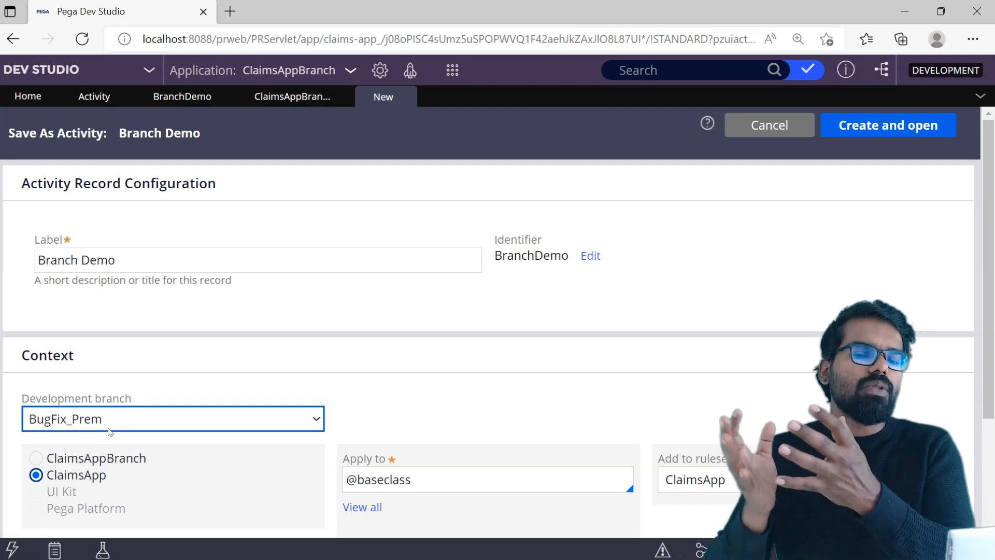
left_click(843, 126)
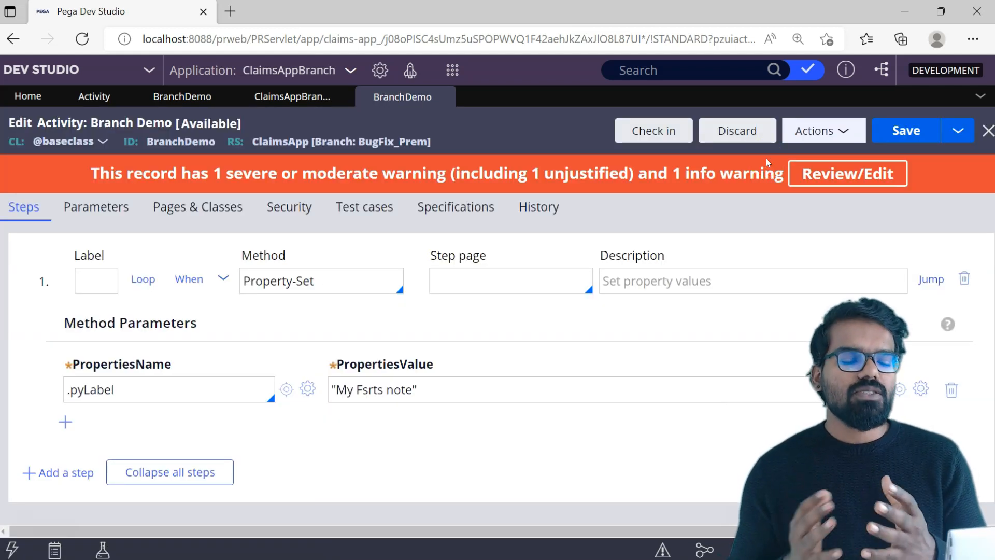
Correct the .pyLabel property value in the branched activity to "My First note" and save the record.
left_click(383, 392)
key("BackSpace")
key("BackSpace")
key("BackSpace")
key("BackSpace")
type("irst")
left_click(901, 136)
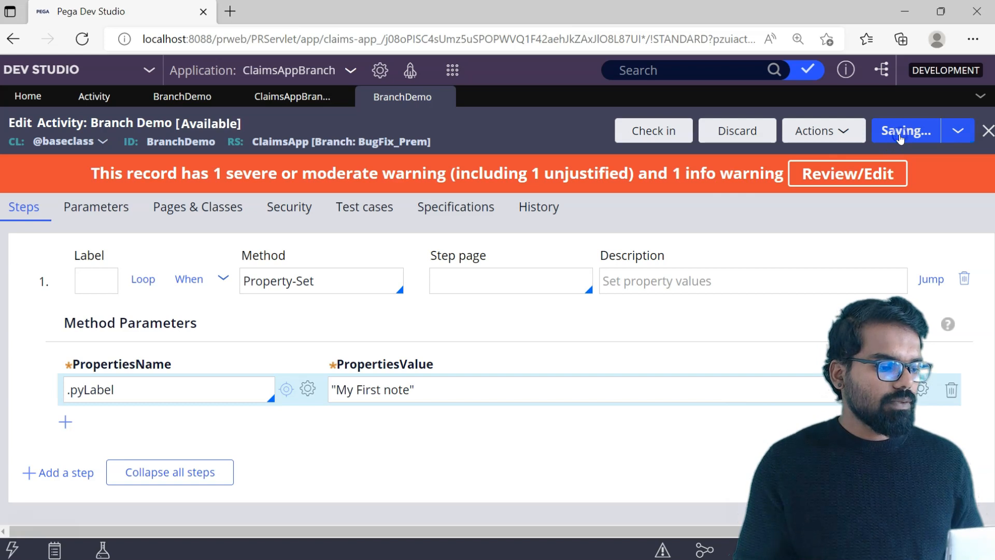
Check in the branched BranchDemo activity with "wip" as both the required warning justification and the check-in comment.
left_click(669, 131)
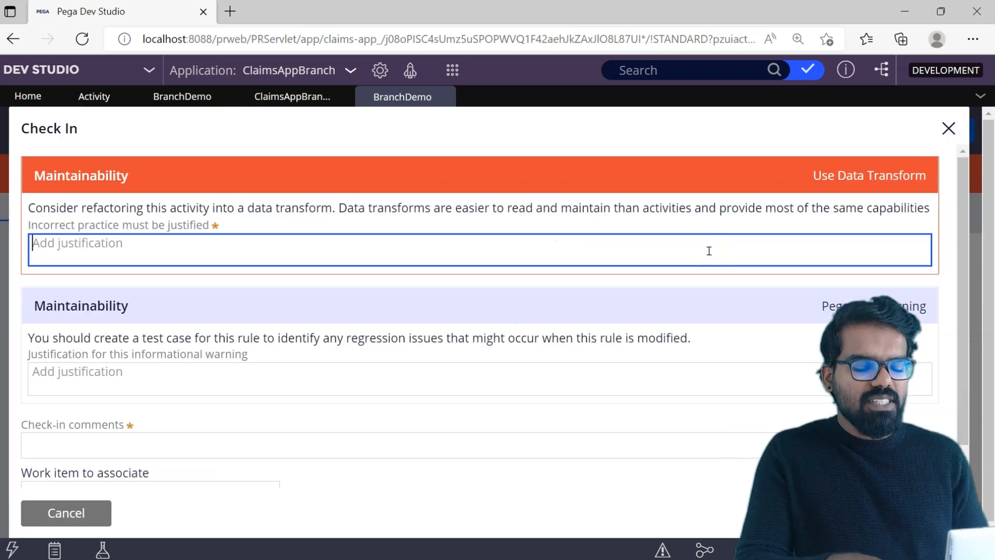
type("wip")
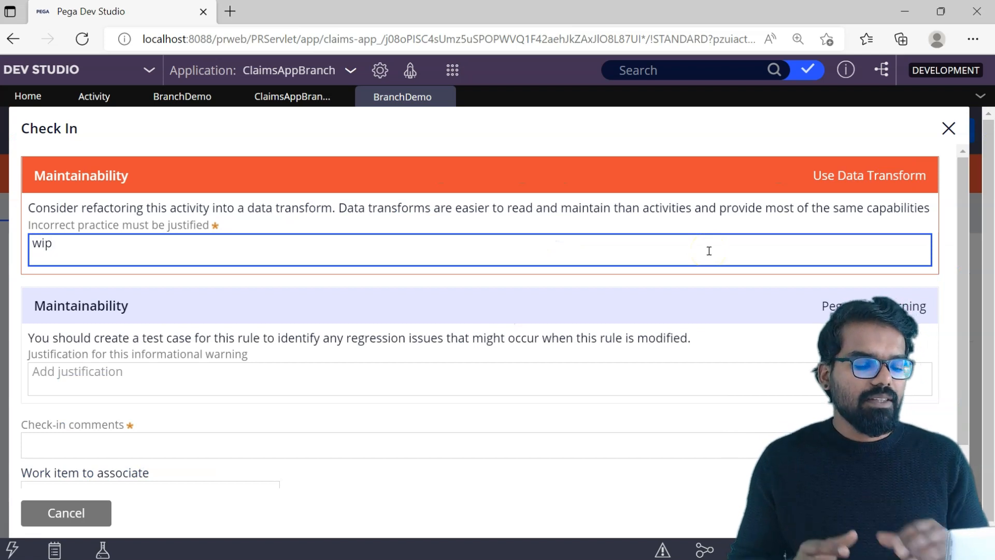
left_click(256, 446)
type("wip")
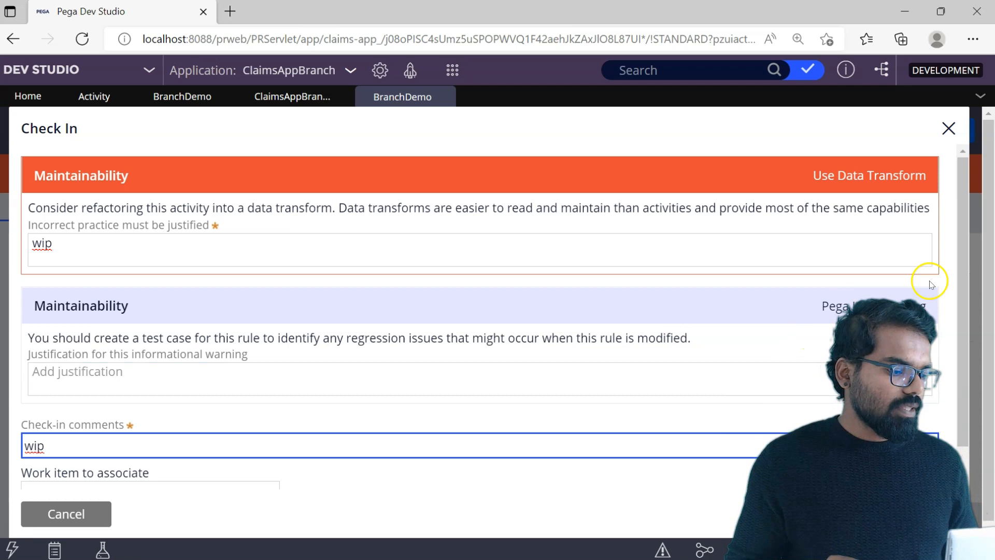
left_click_drag(961, 314, 960, 365)
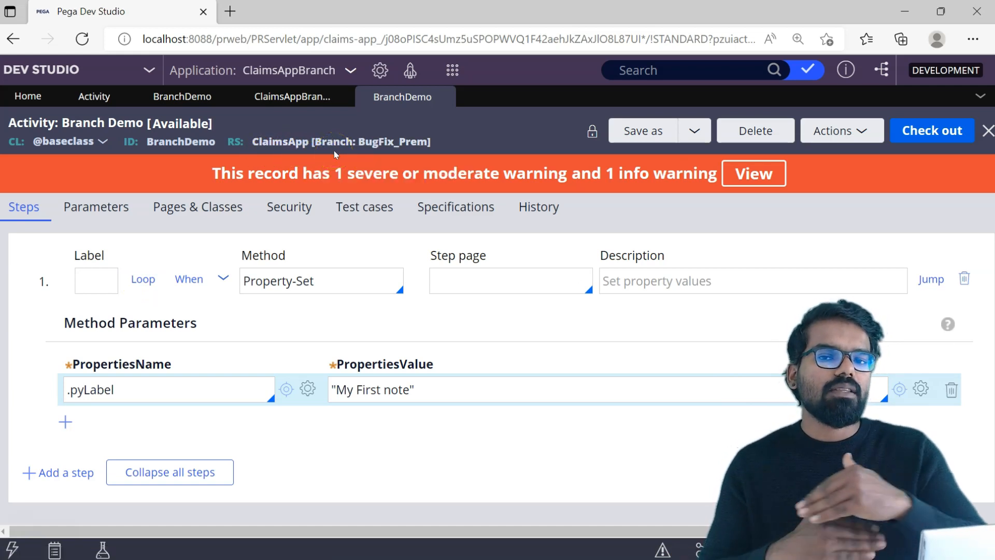
Browse the application's branches, expand ClaimsAppBranch and open its BugFix branch to examine the branch content.
left_click(221, 207)
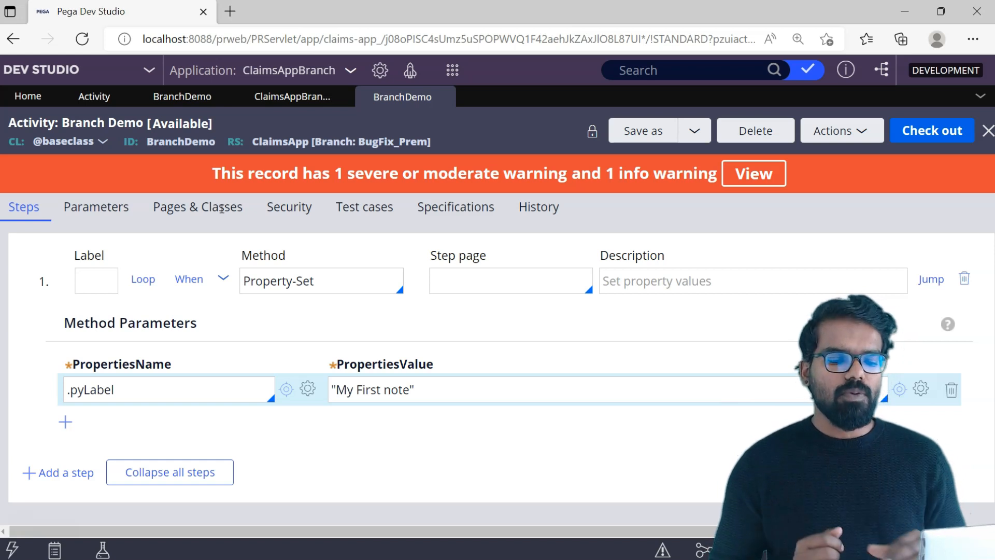
left_click(2, 312)
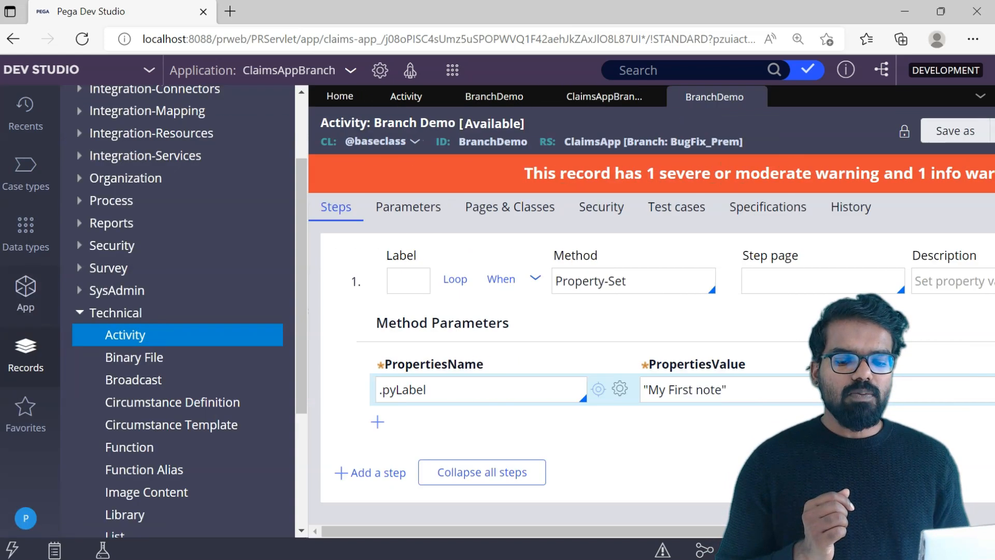
left_click(17, 295)
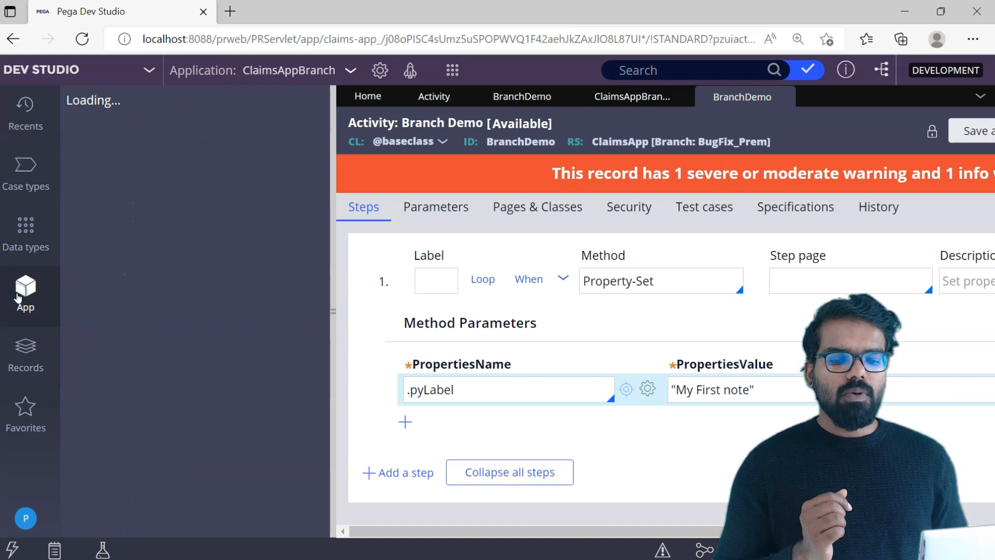
left_click(101, 139)
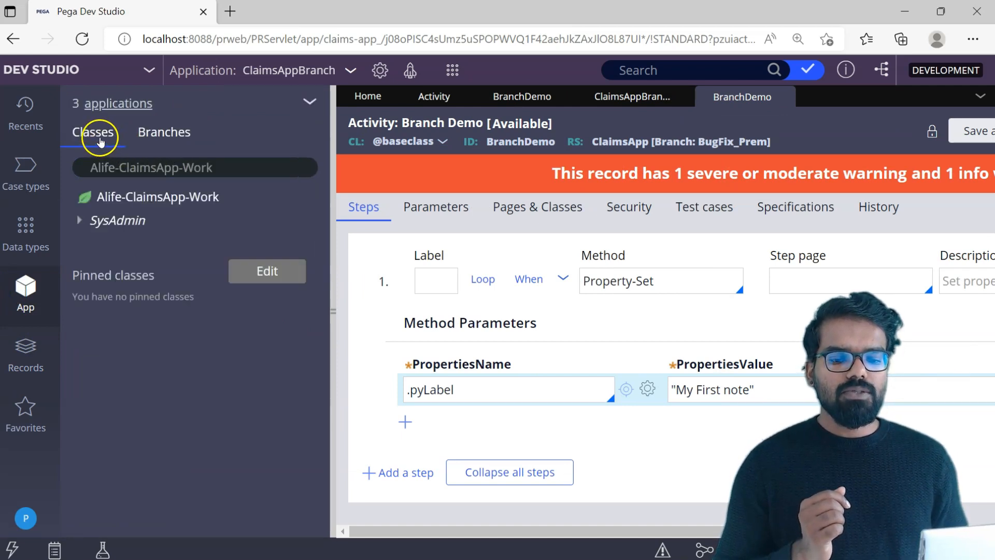
left_click(175, 141)
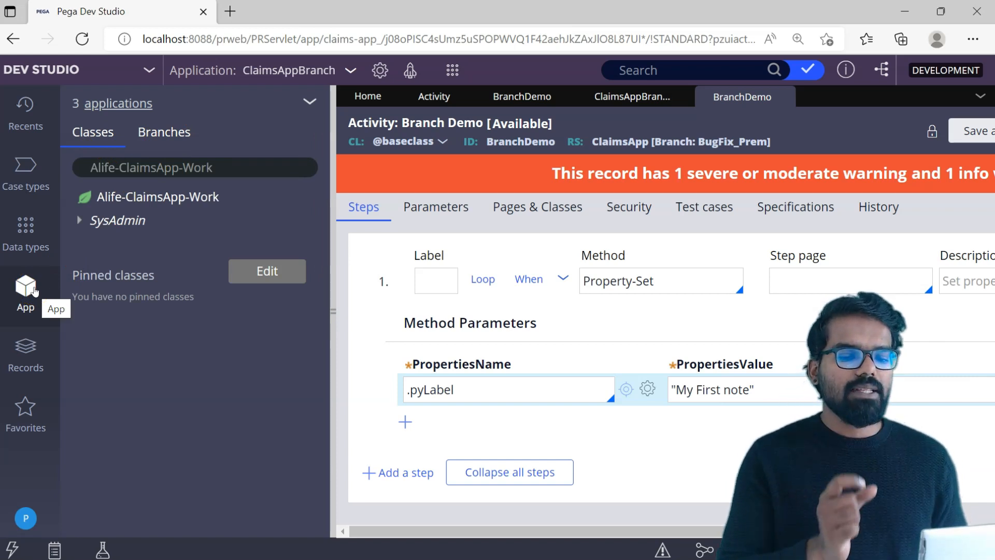
left_click(153, 139)
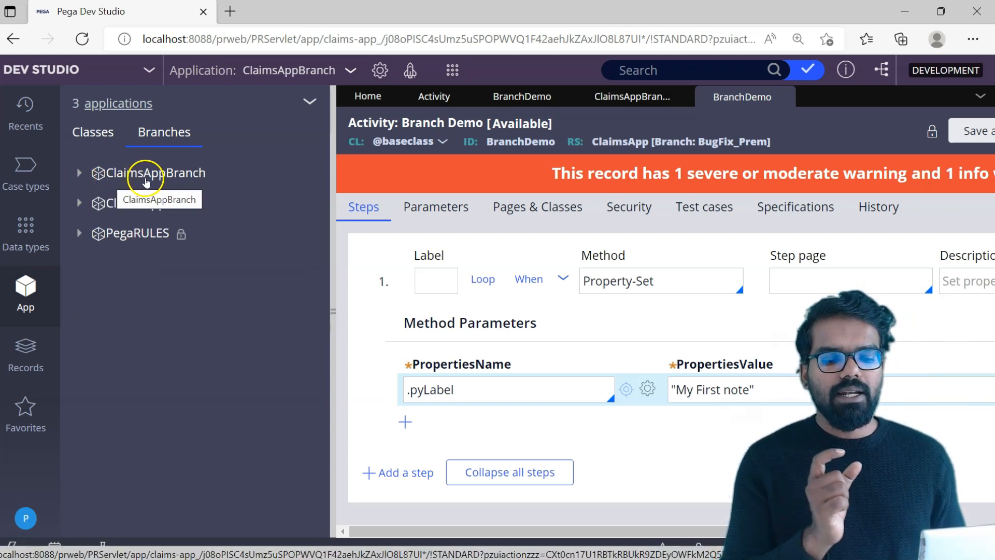
left_click(80, 174)
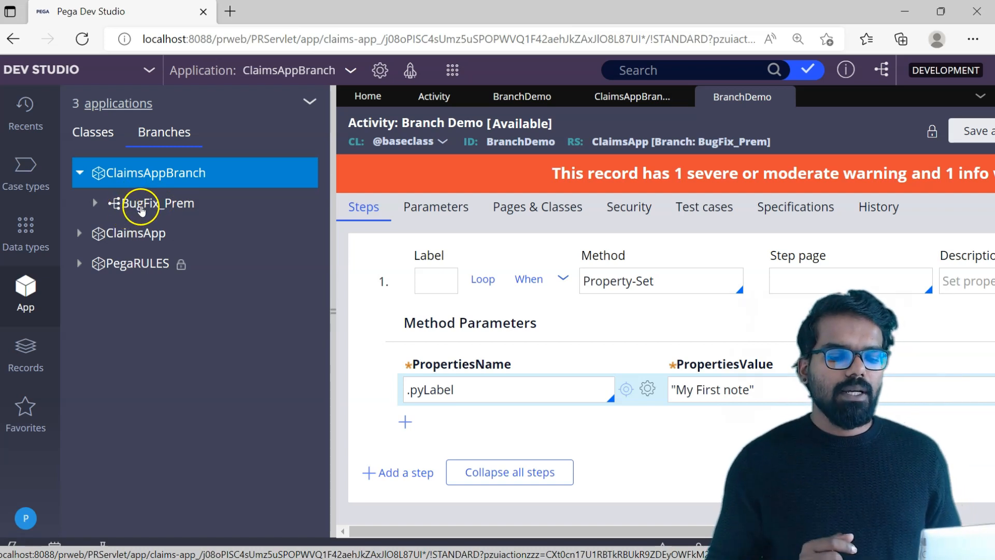
left_click(141, 205)
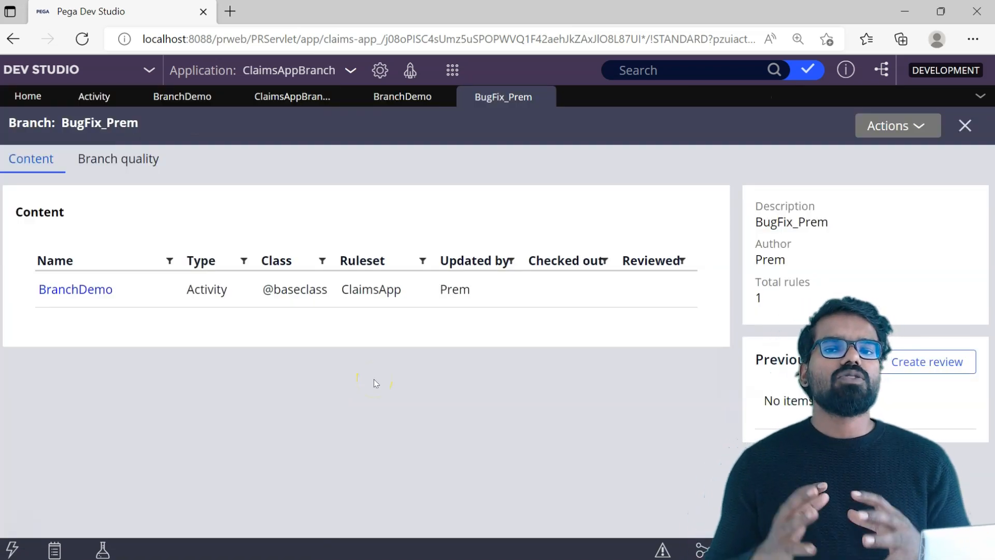
Create a review of the BugFix branch with objective "Bug fix for label", due date 5/17/2022 and the developer's own user as reviewer.
left_click(452, 297)
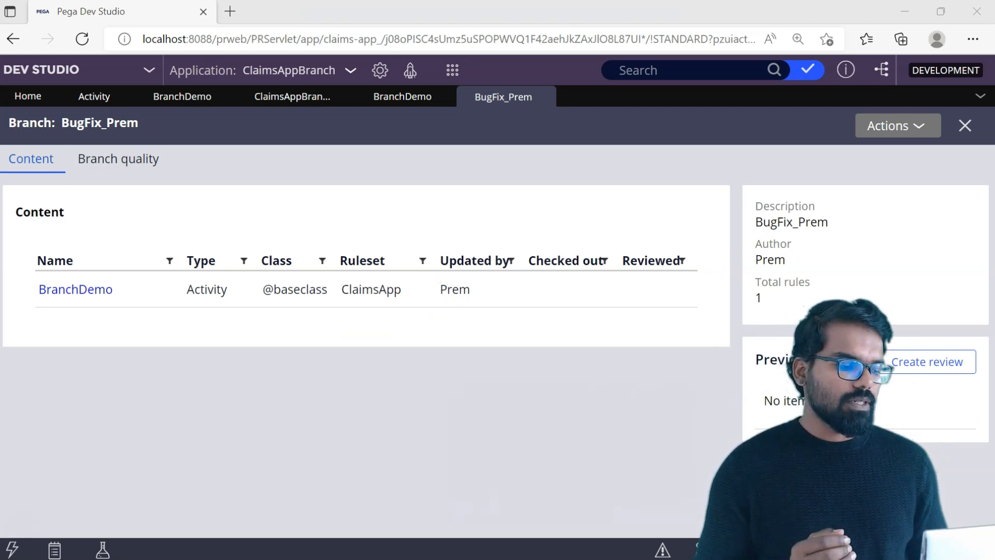
left_click(927, 363)
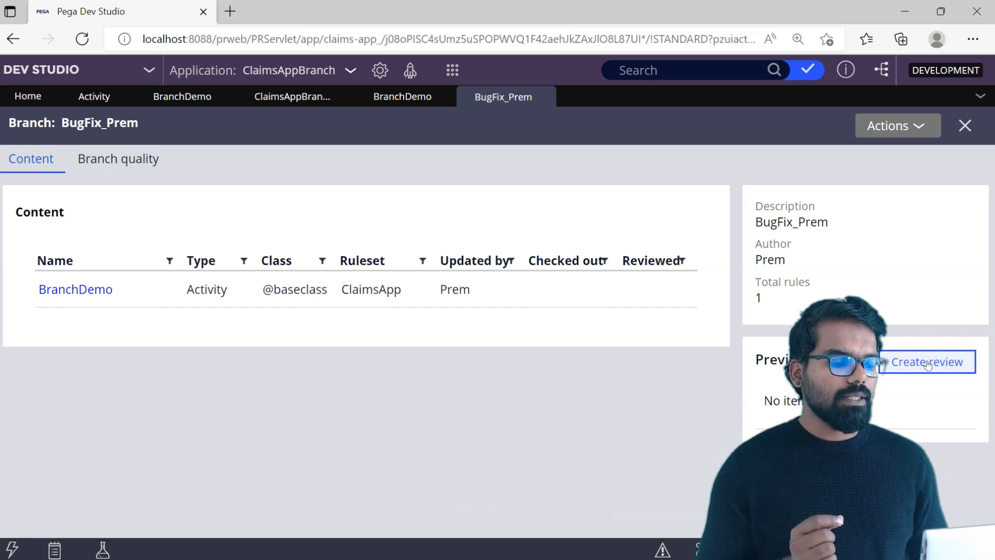
left_click(930, 368)
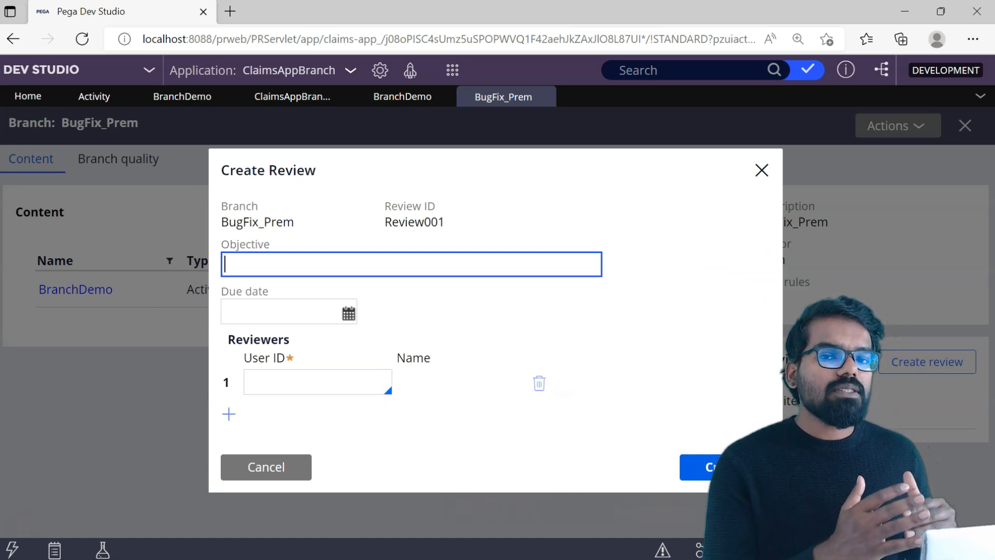
left_click(273, 380)
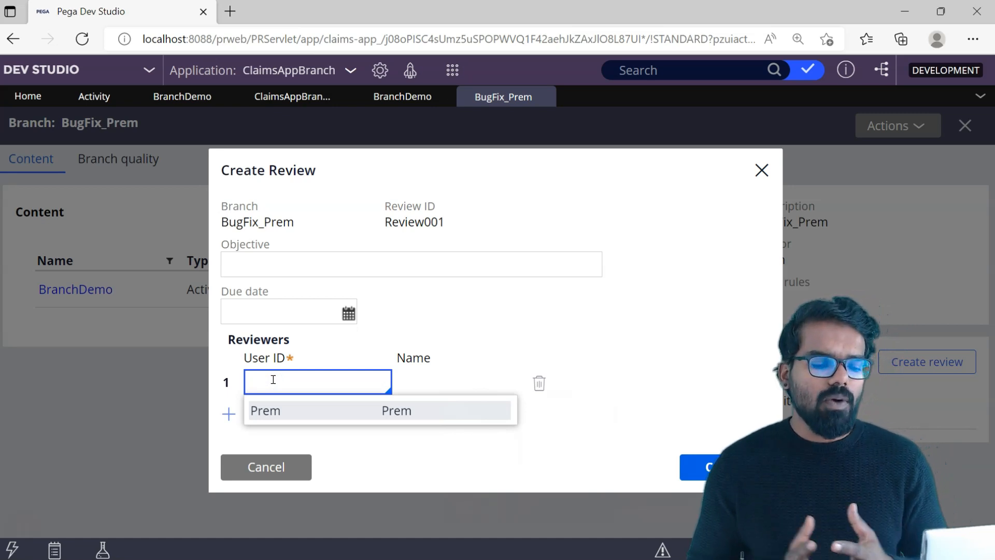
left_click(265, 412)
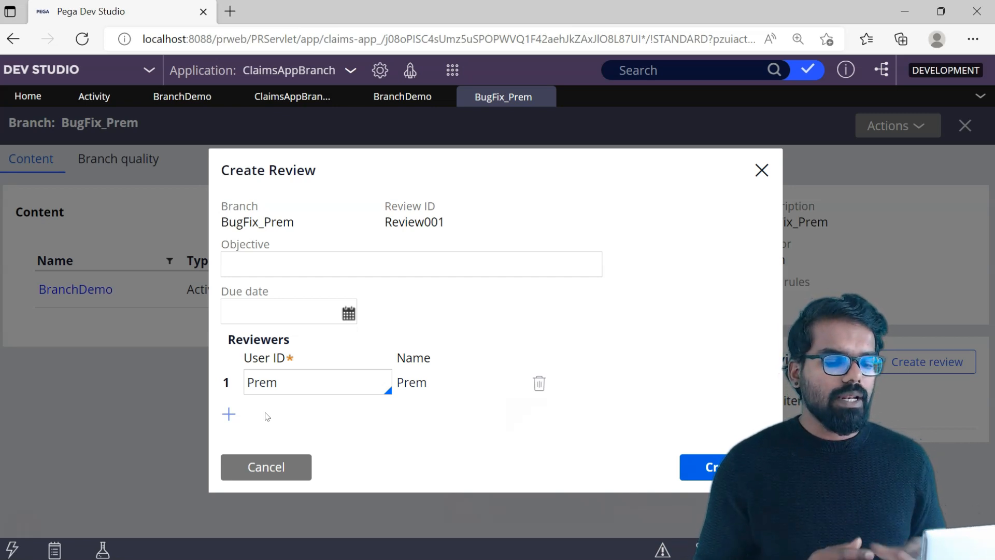
left_click(348, 312)
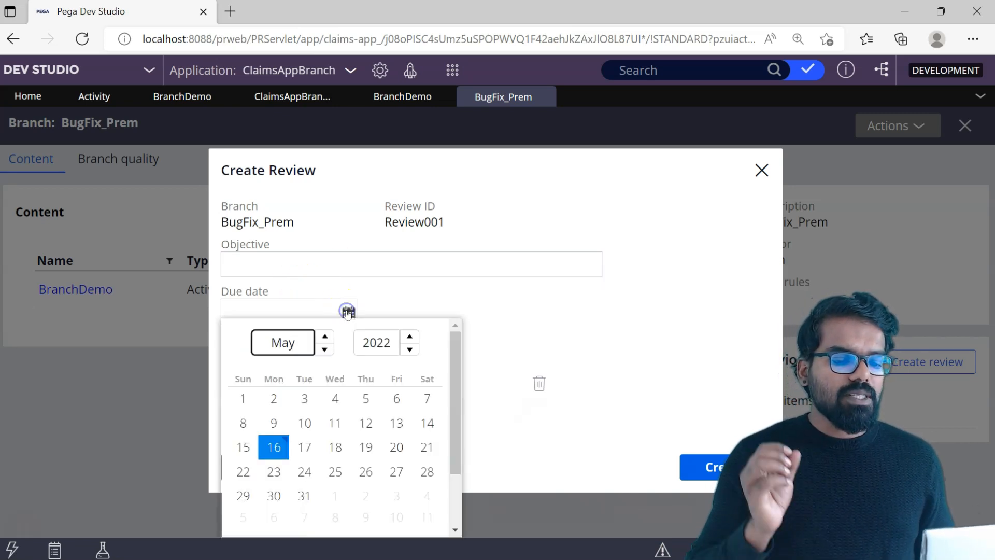
left_click(305, 449)
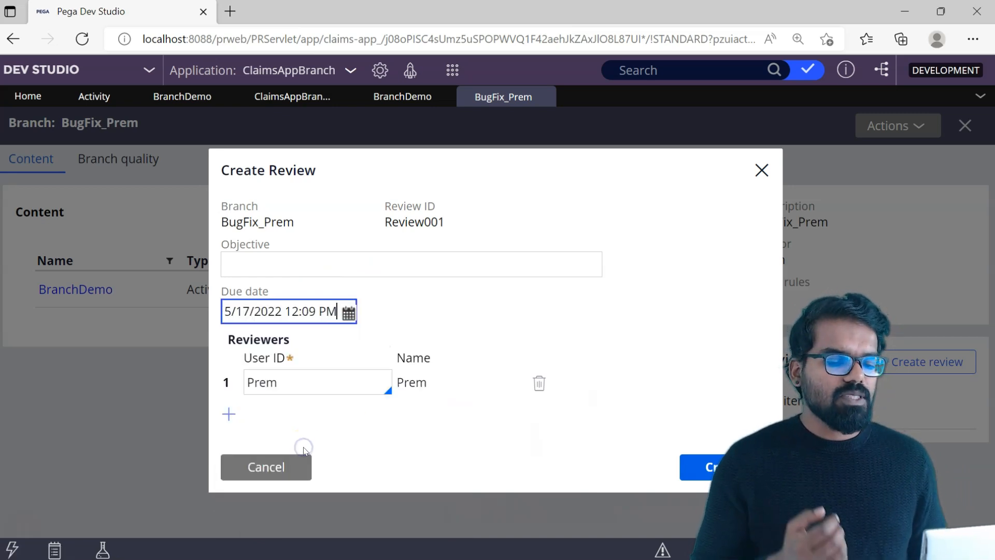
left_click(253, 264)
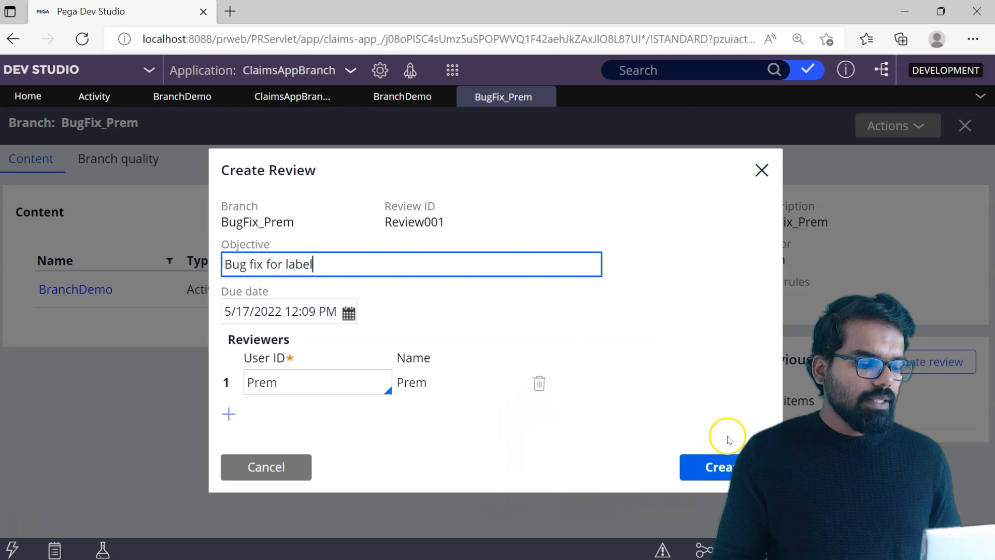
left_click(734, 467)
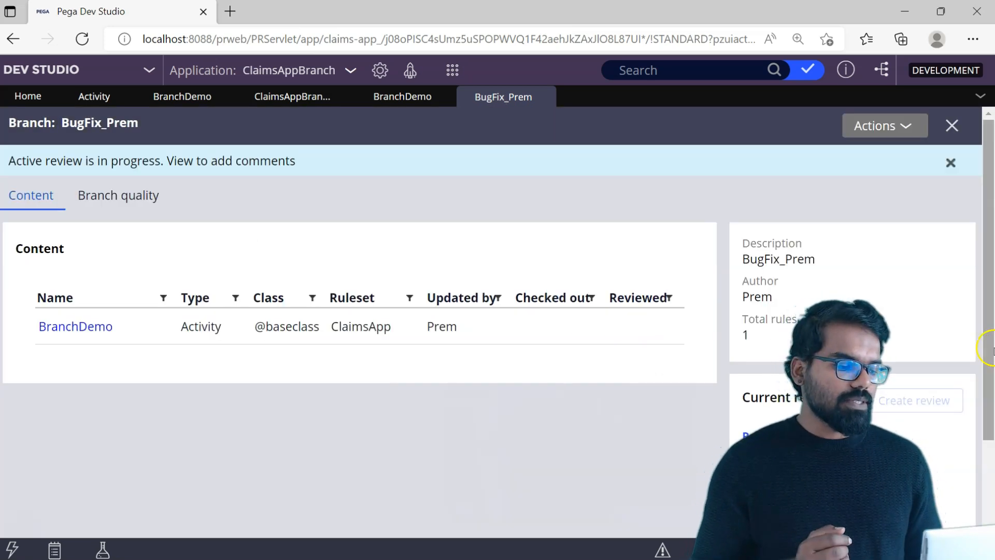
Open Review001, the branch's current review, and close the review.
scroll(918, 369, "down", 2)
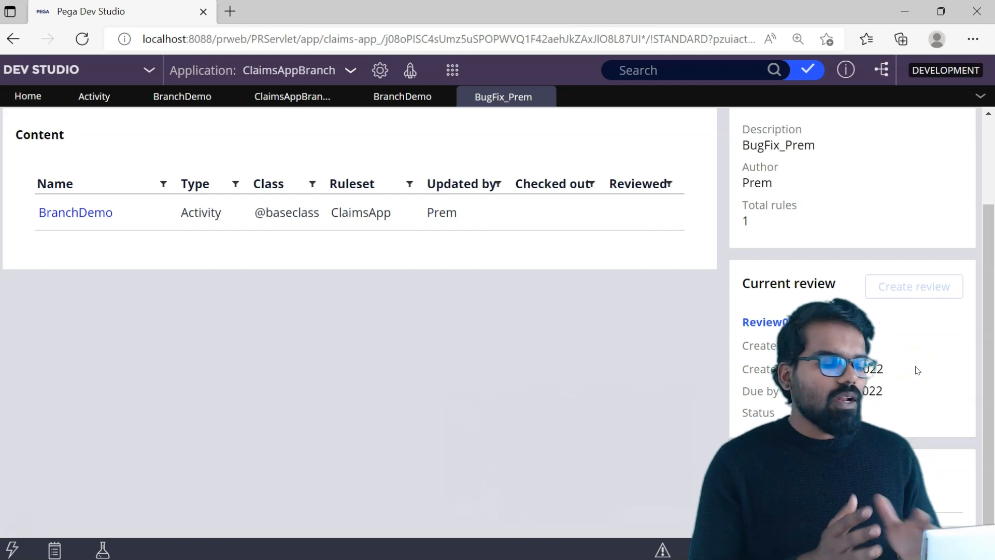
left_click(787, 324)
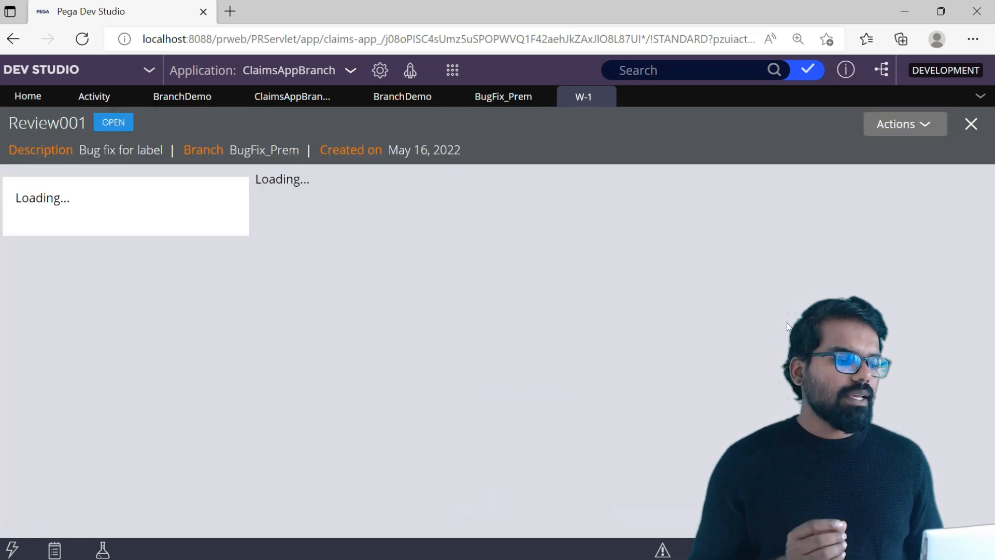
left_click(903, 124)
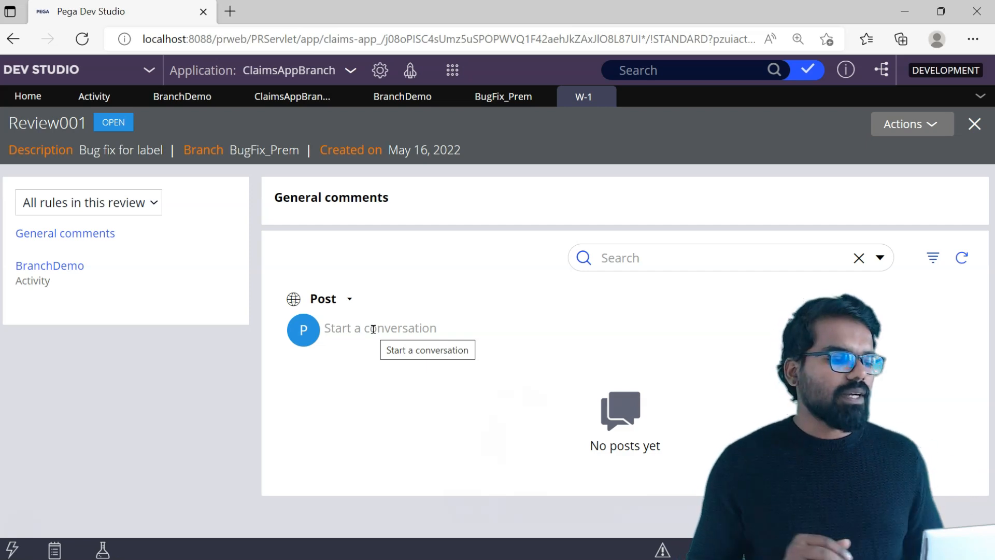
left_click(908, 124)
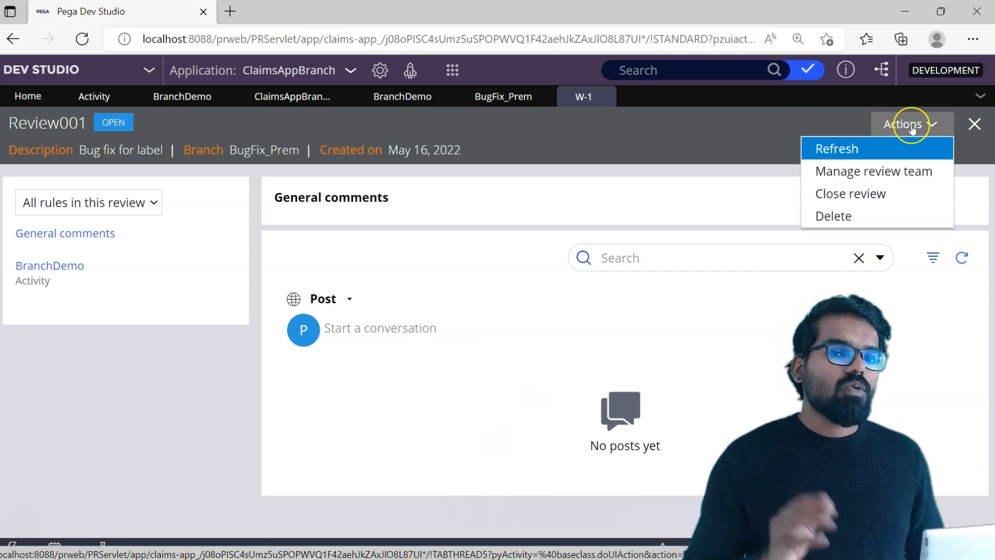
left_click(853, 194)
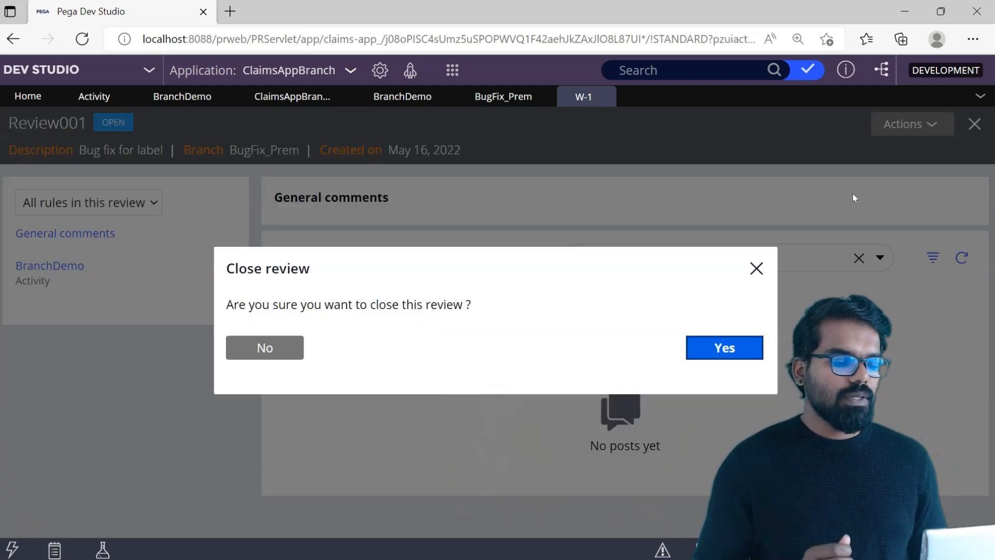
left_click(736, 351)
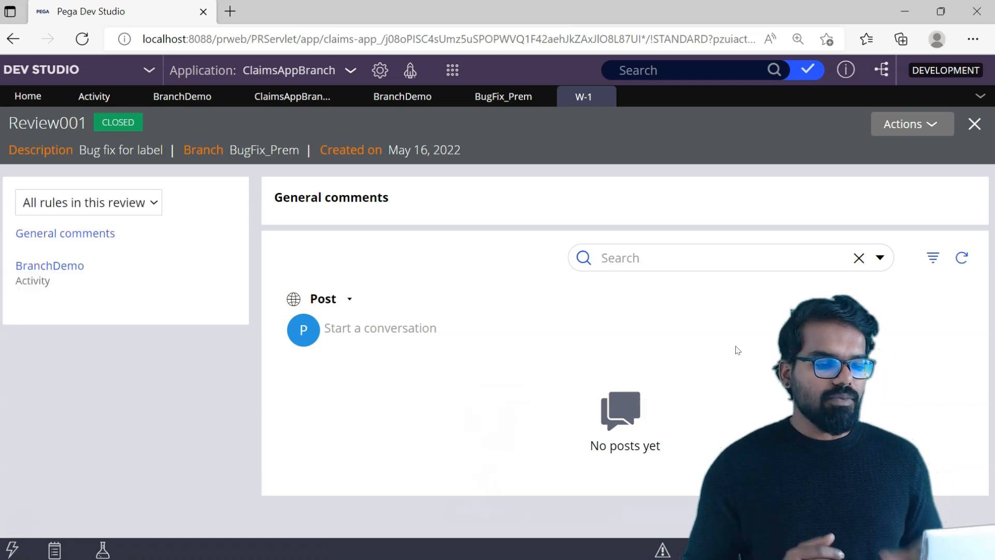
Return to the BugFix branch record and refresh it to update the review status.
left_click(501, 98)
left_click(888, 129)
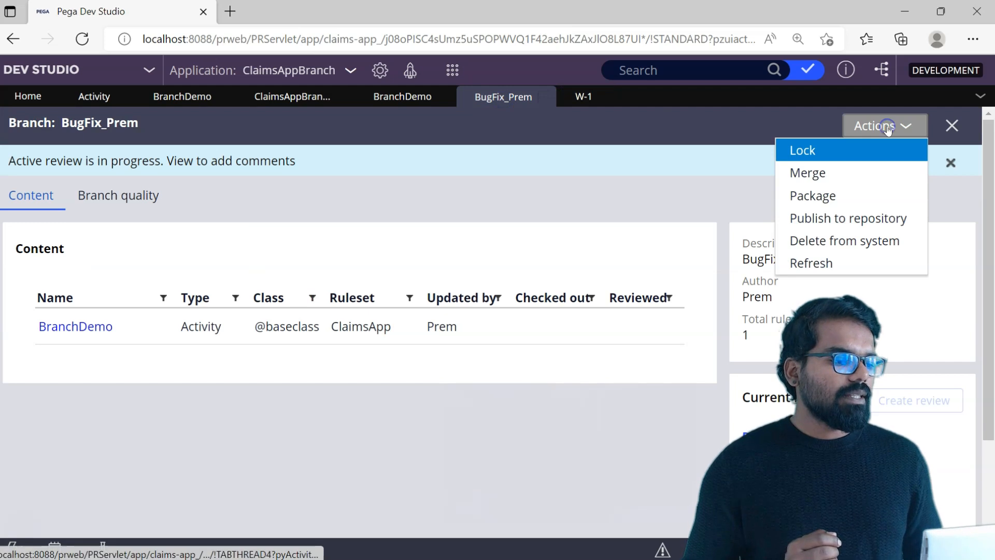
left_click(810, 258)
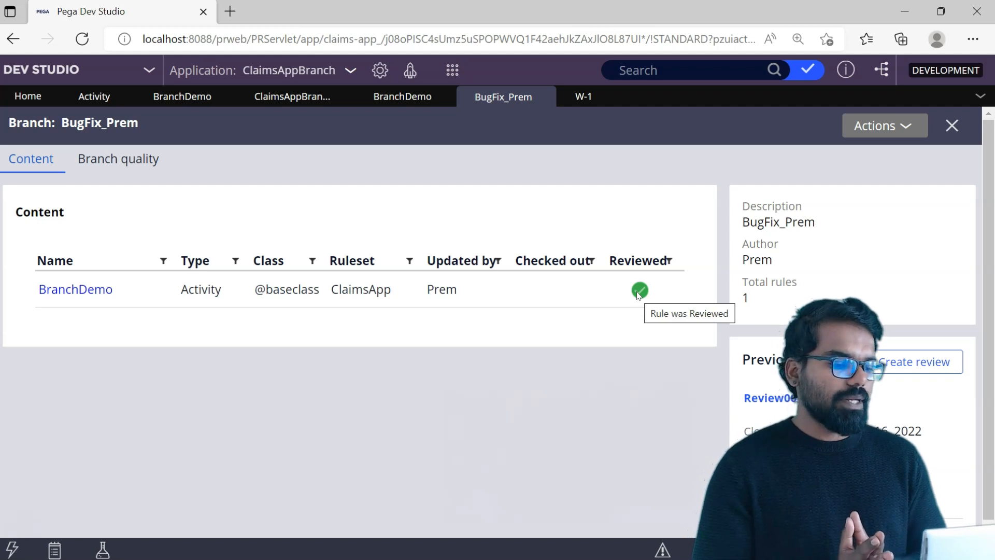
Examine the branch's quality metrics and its list of warnings, and return to the branch content.
left_click(135, 163)
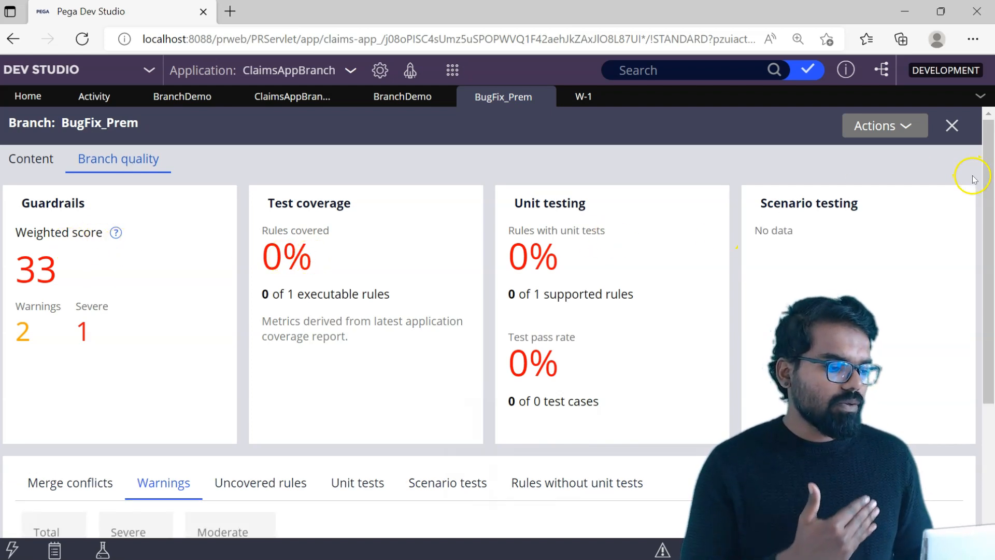
left_click_drag(989, 189, 991, 364)
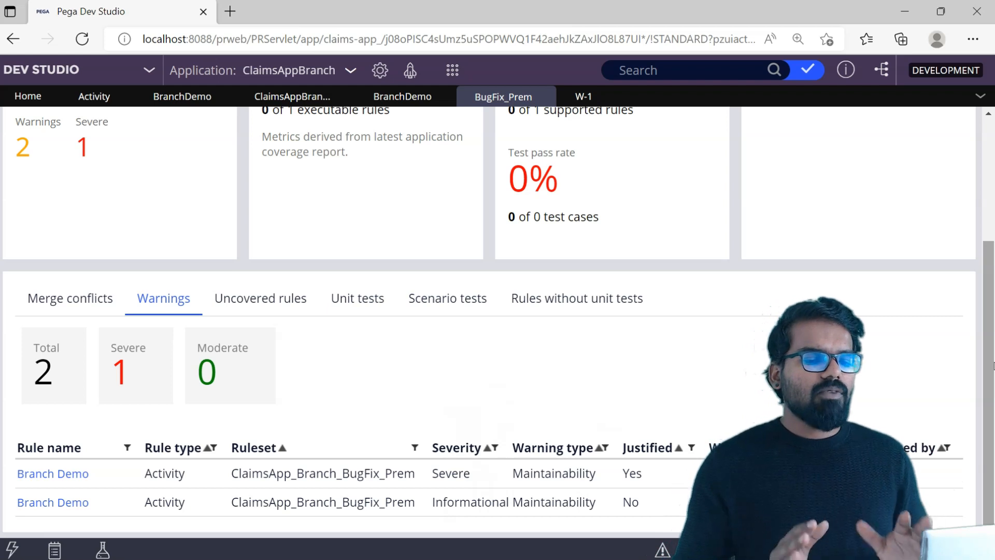
scroll(990, 361, "up", 4)
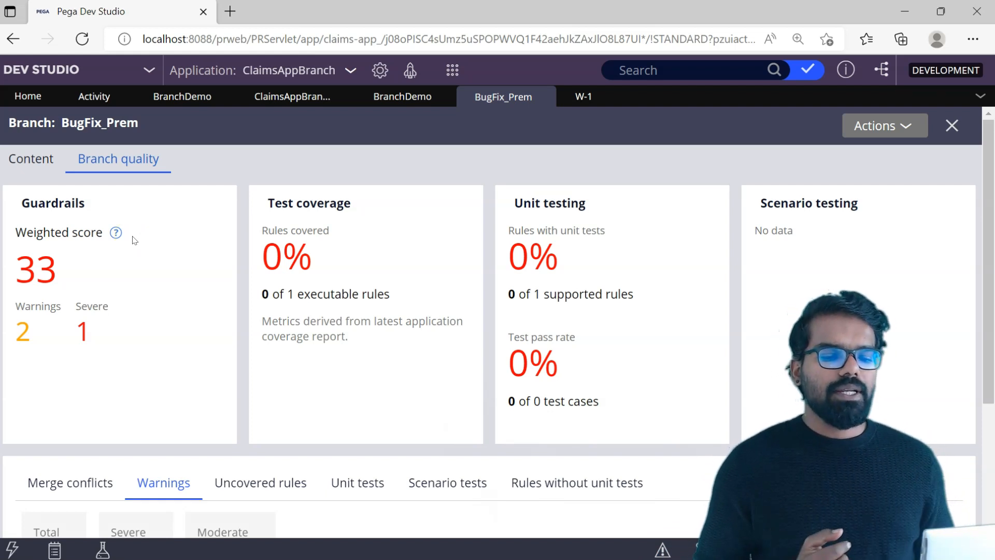
left_click(37, 160)
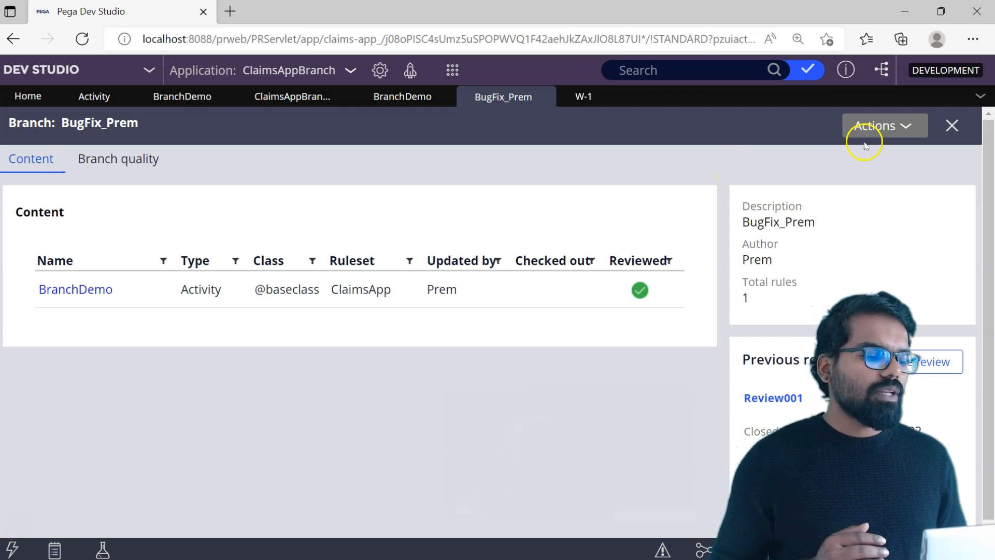
Set up the branch merge to create a new ClaimsApp version described as "Version 01-01-02" and enter the password that locks the target.
left_click(881, 129)
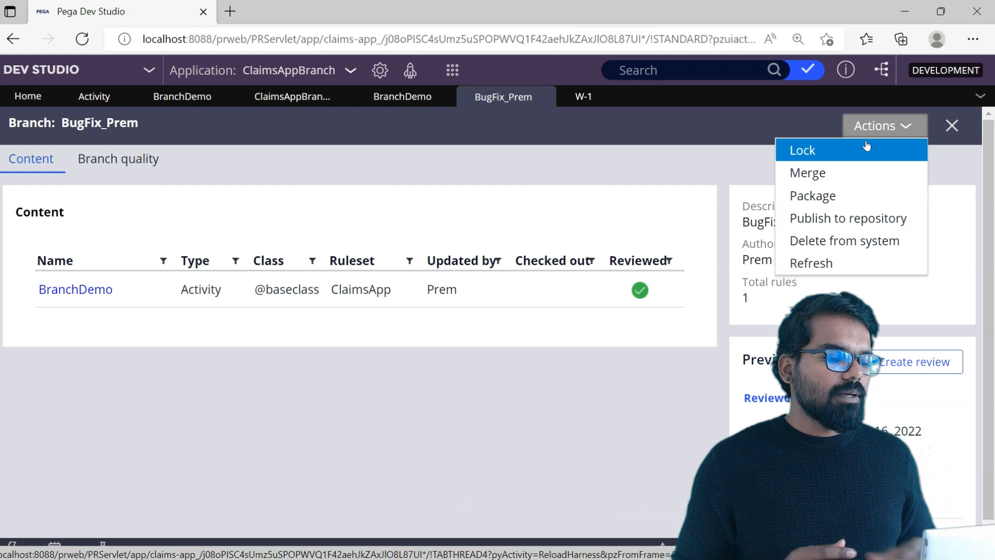
left_click(815, 172)
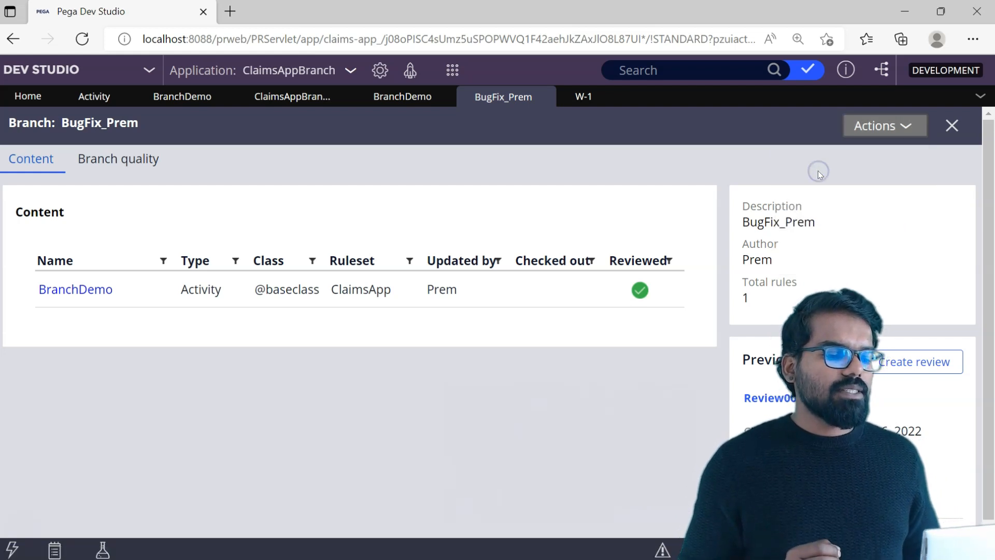
left_click(729, 393)
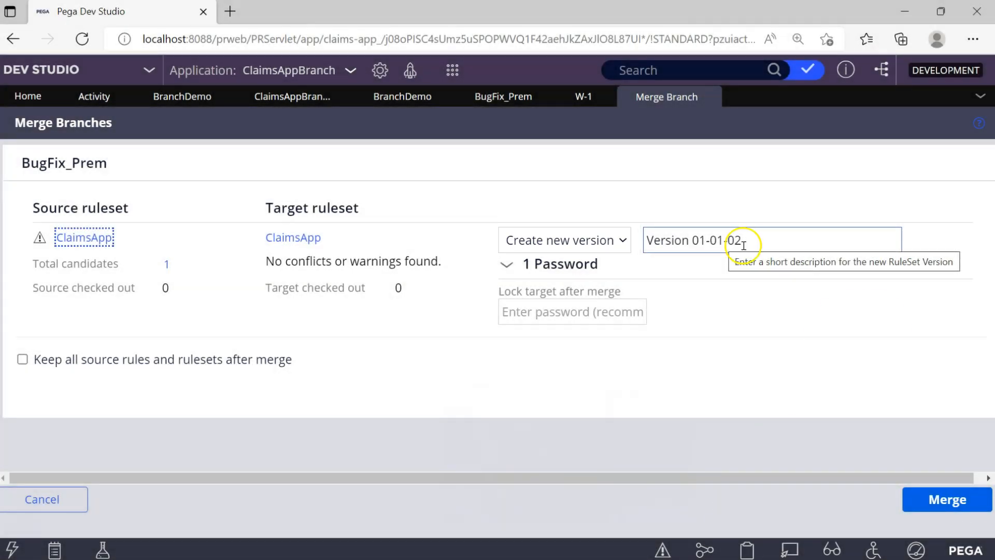
left_click(744, 246)
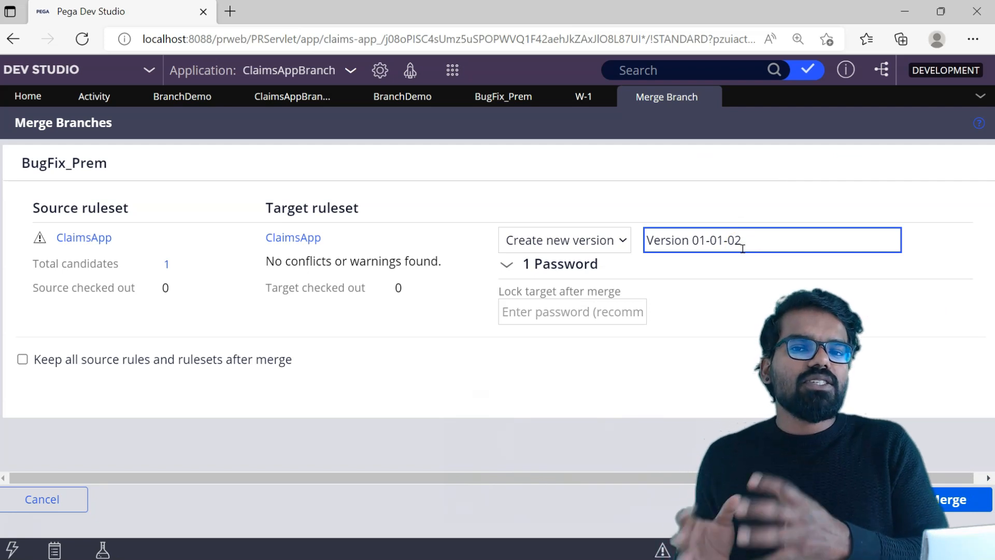
left_click(575, 312)
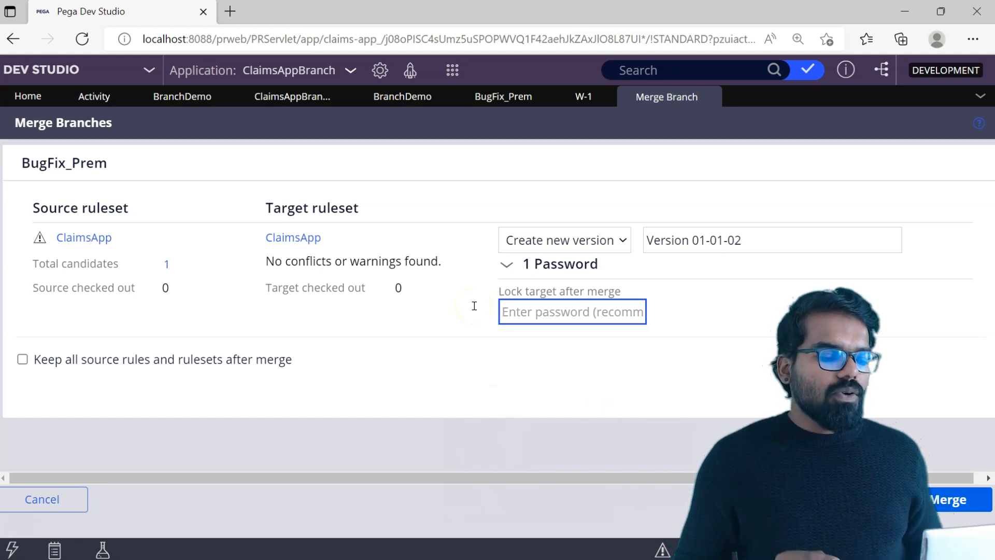
type("rules")
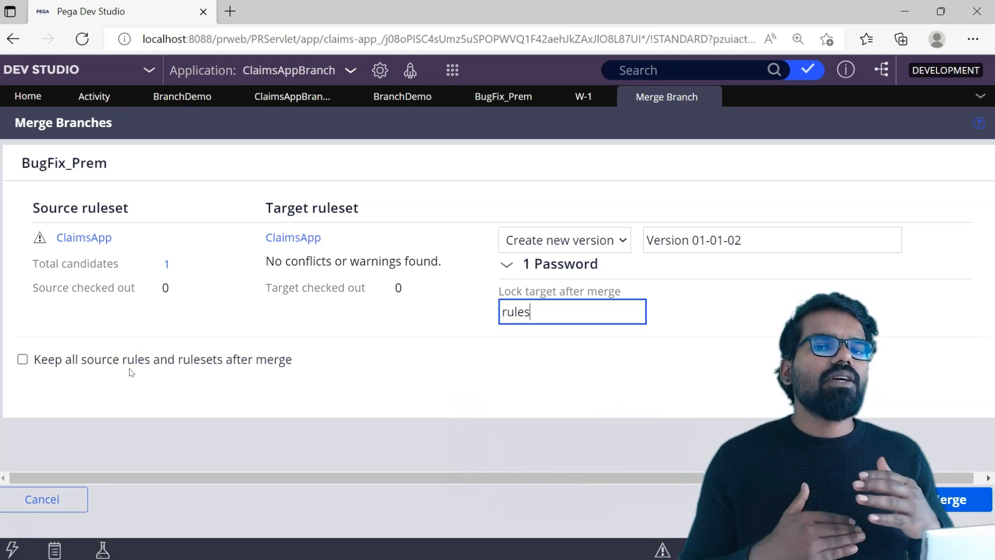
Merge the branch with the option to keep all source rules and rulesets turned off, and close the merge results.
left_click(22, 359)
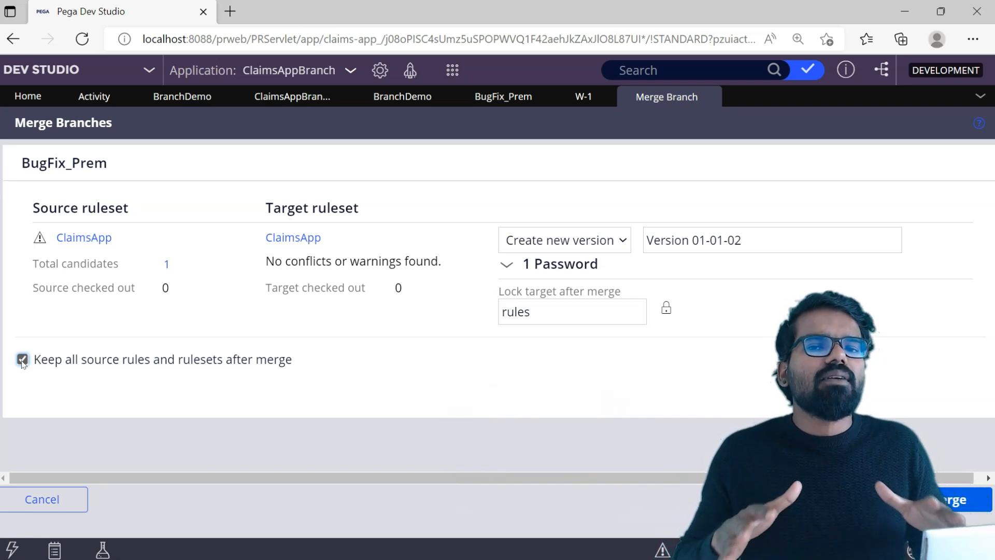
left_click(23, 360)
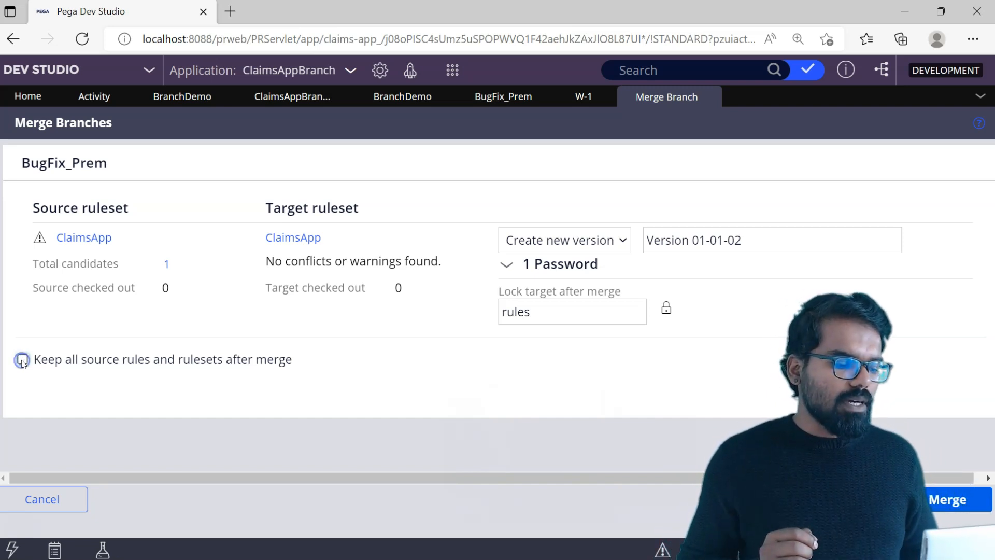
left_click(946, 499)
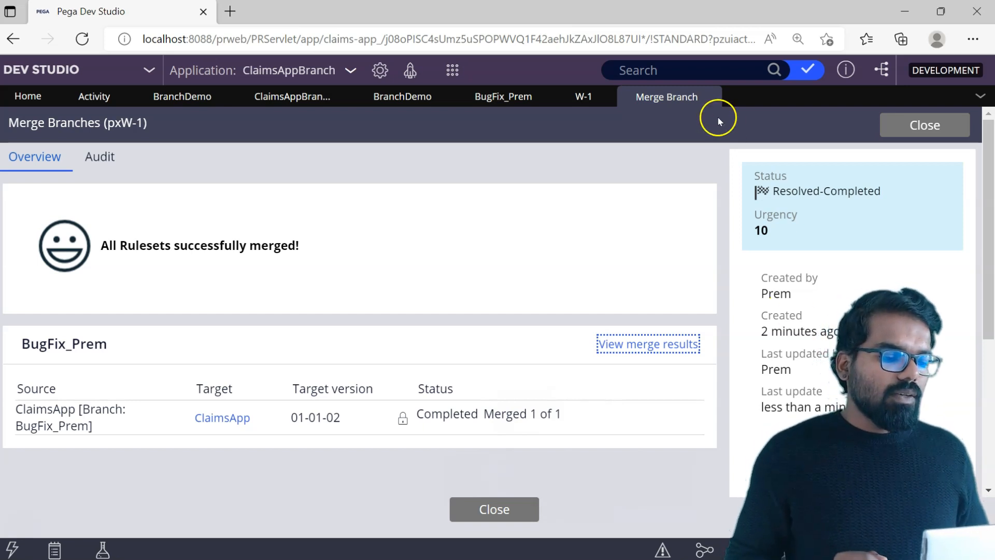
left_click(924, 125)
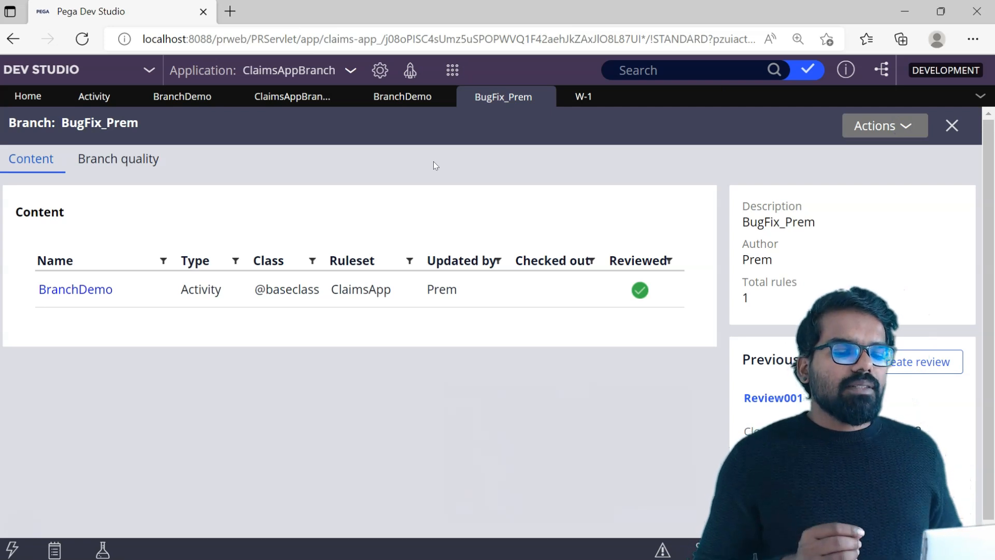
Open the ClaimsApp application from the ClaimsAppBranch definition and open its ClaimsApp ruleset to examine the ruleset versions.
left_click(313, 71)
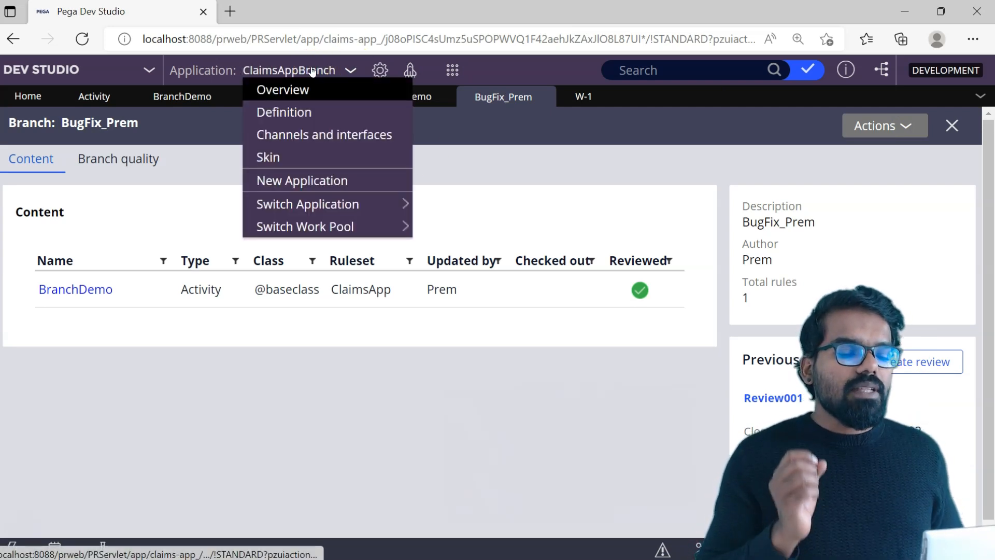
left_click(288, 112)
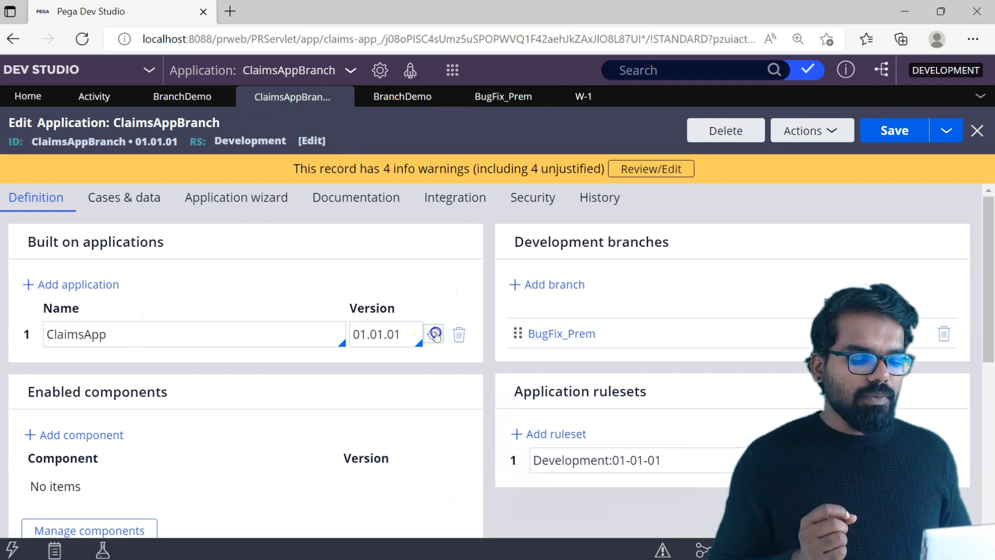
left_click(436, 333)
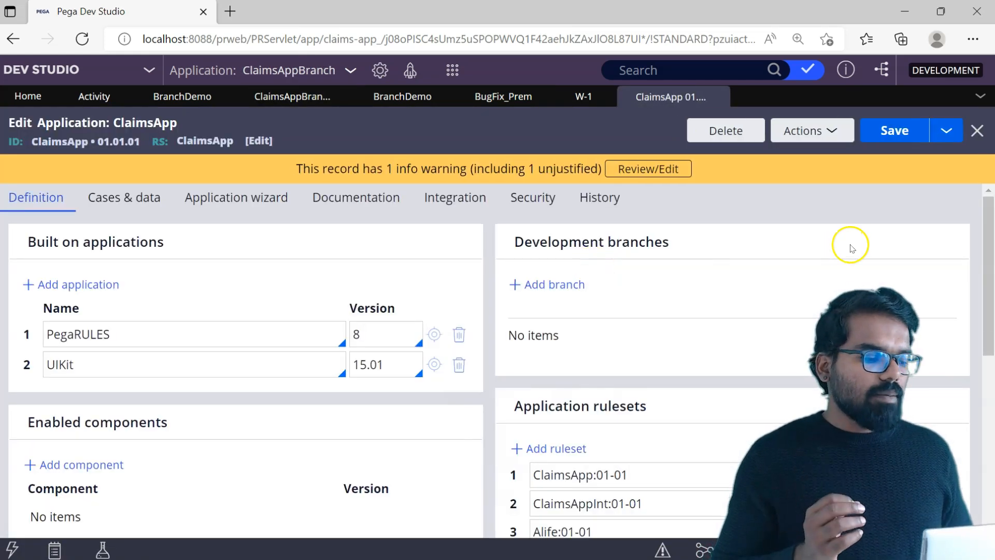
left_click_drag(987, 223, 991, 303)
left_click(929, 203)
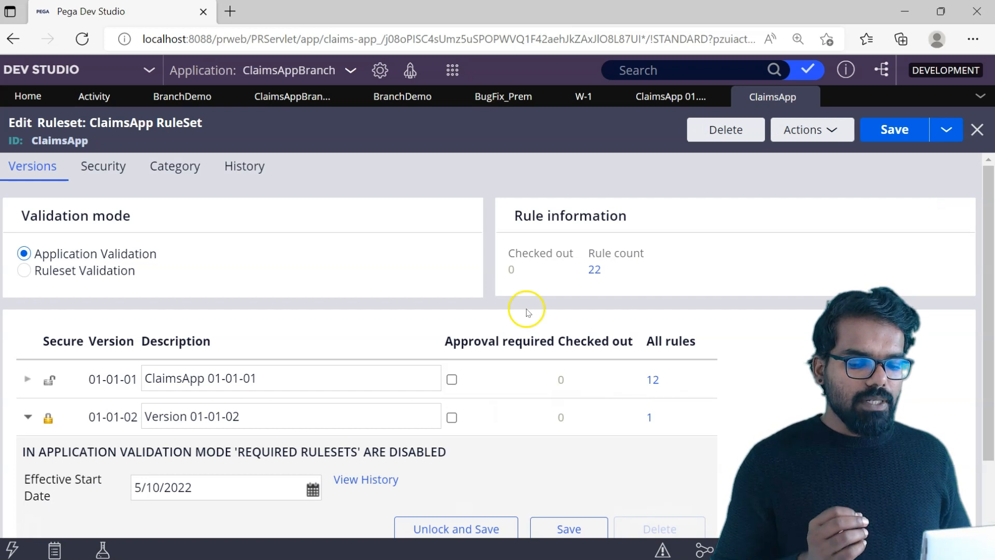
Open the rule list of ClaimsApp version 01-01-02, open its BranchDemo activity and examine the Property-Set step's parameters.
scroll(987, 231, "down", 2)
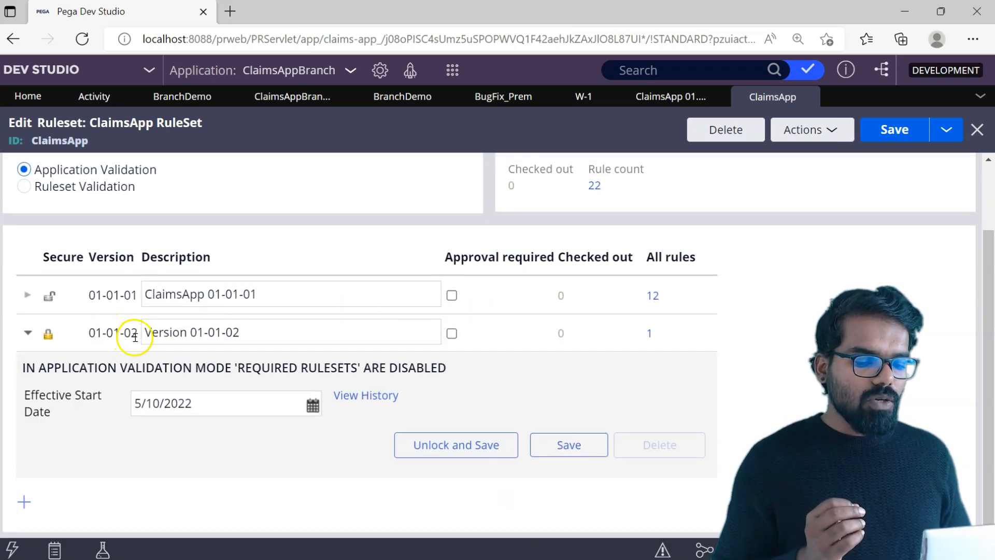
left_click(650, 335)
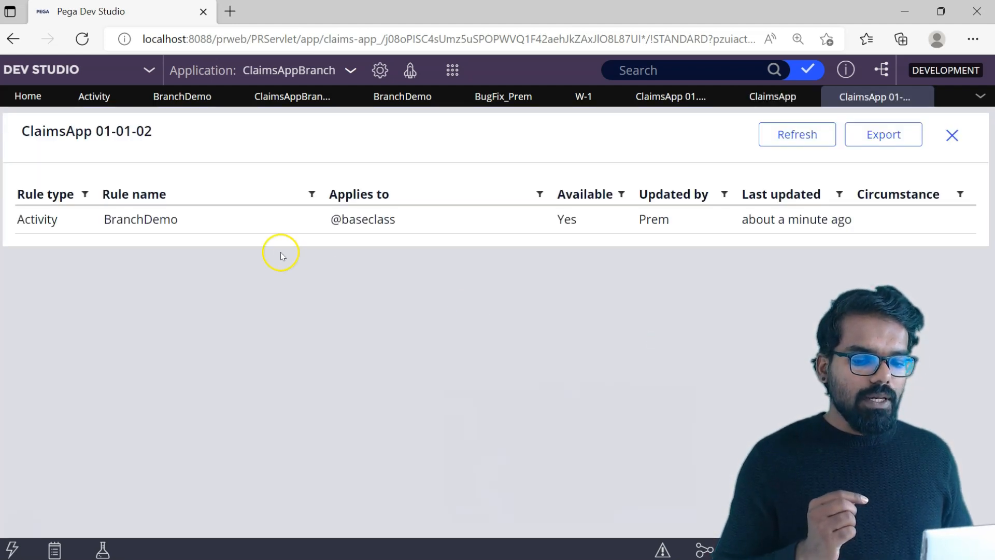
left_click(135, 227)
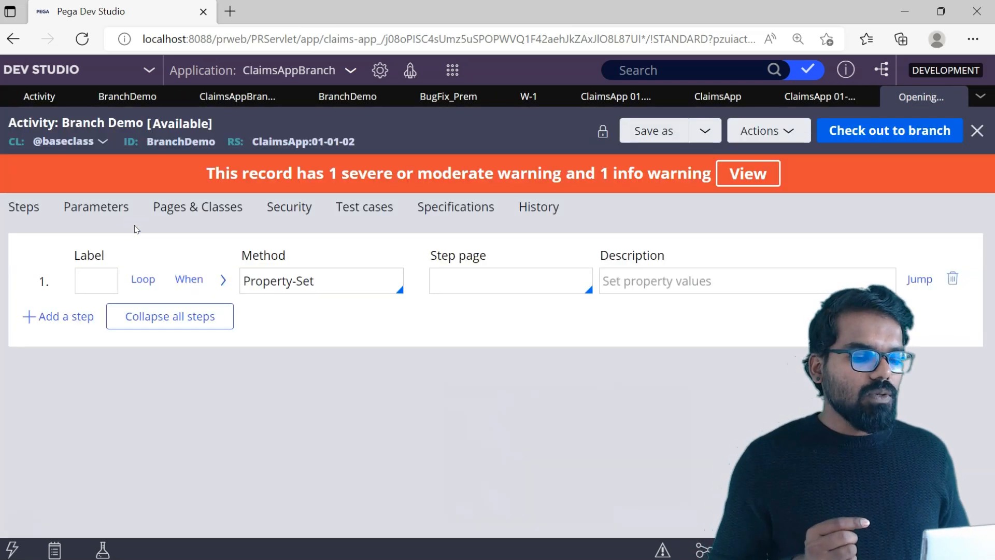
left_click(224, 280)
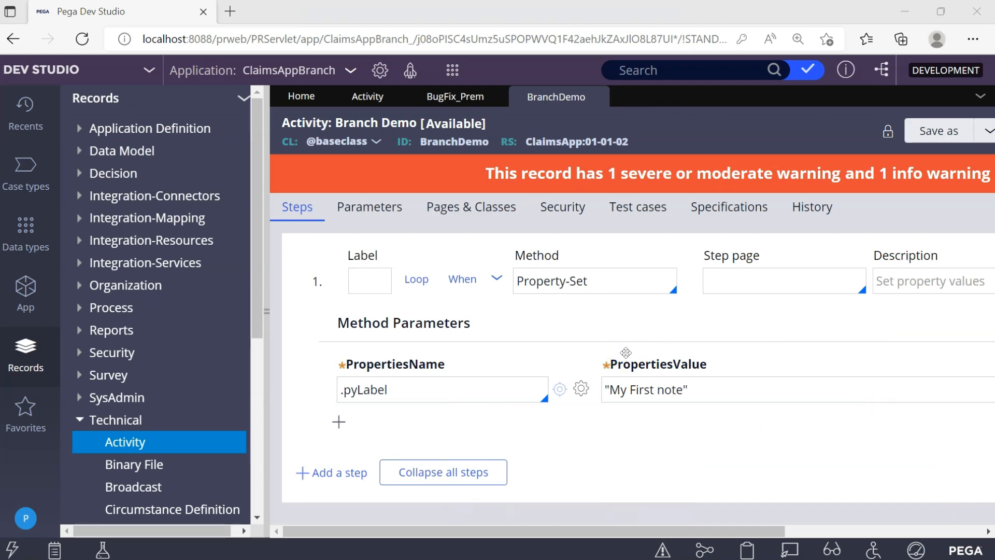
Return to the BugFix branch and refresh it to examine its content after the merge.
left_click(469, 98)
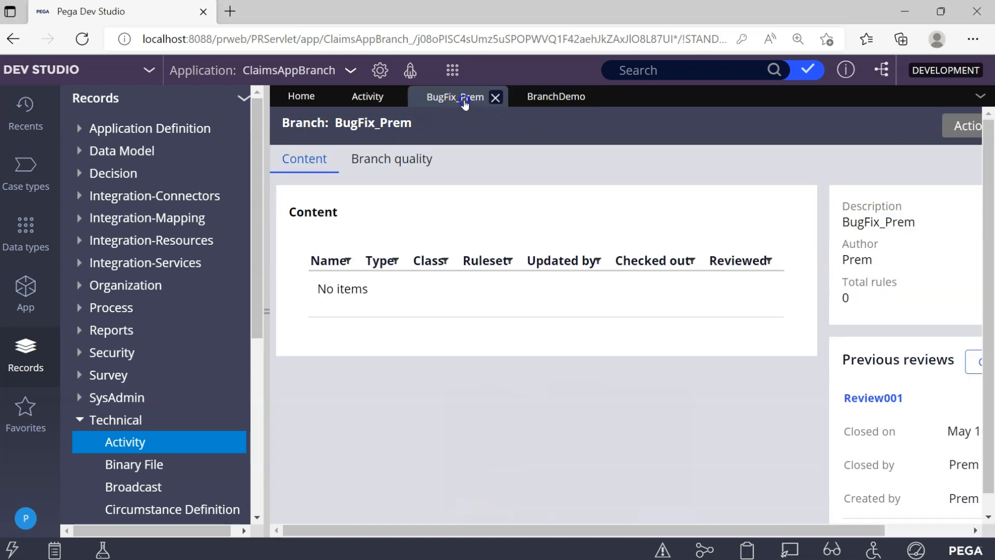
left_click(965, 119)
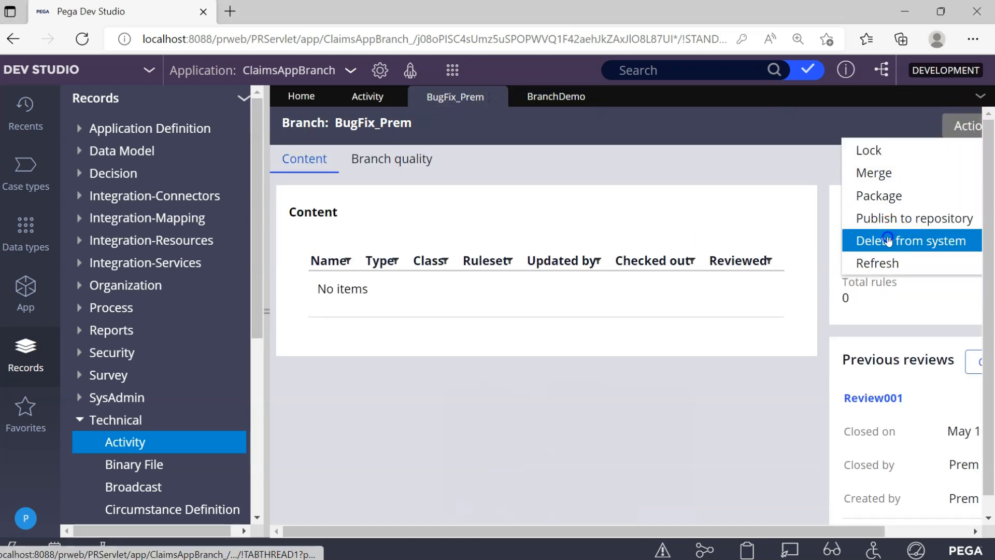
left_click(880, 262)
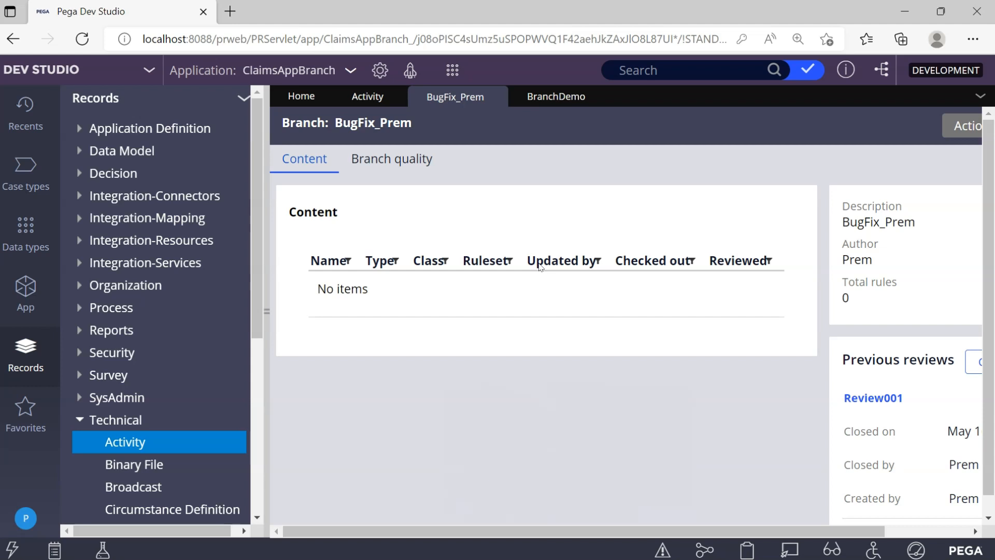
Delete the BugFix branch from the system, saving its contents in a ZIP for download, and finish the deletion dialog.
left_click(973, 126)
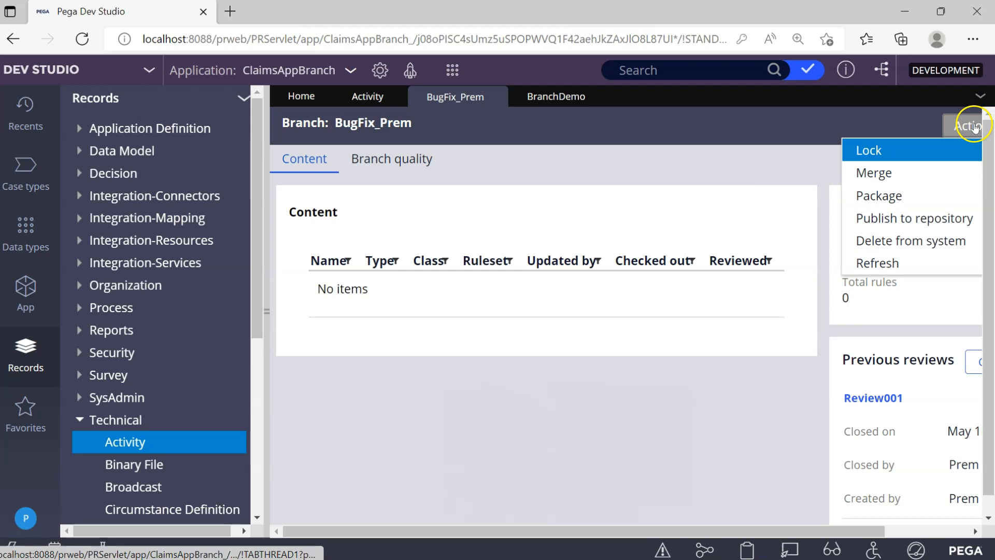
left_click(890, 243)
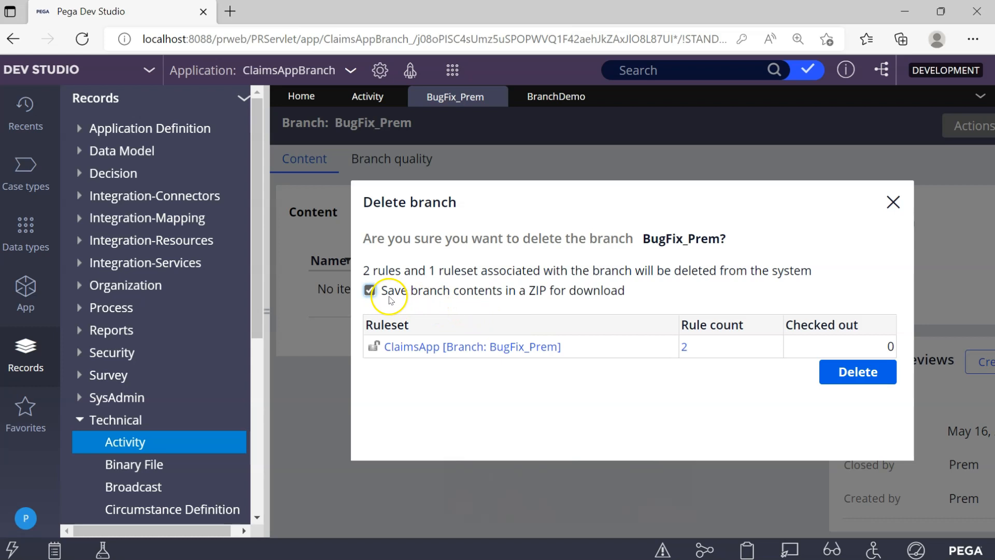
left_click(868, 383)
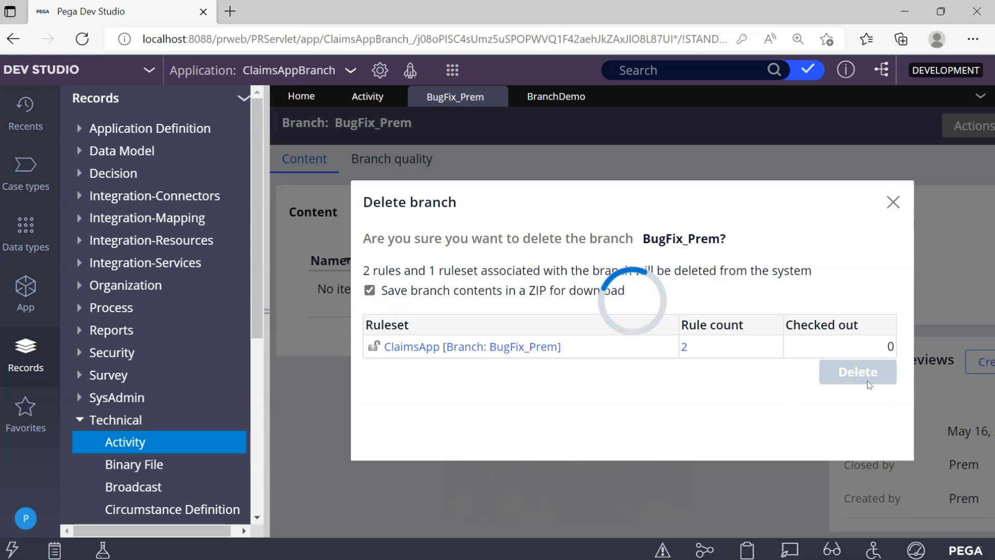
left_click(856, 362)
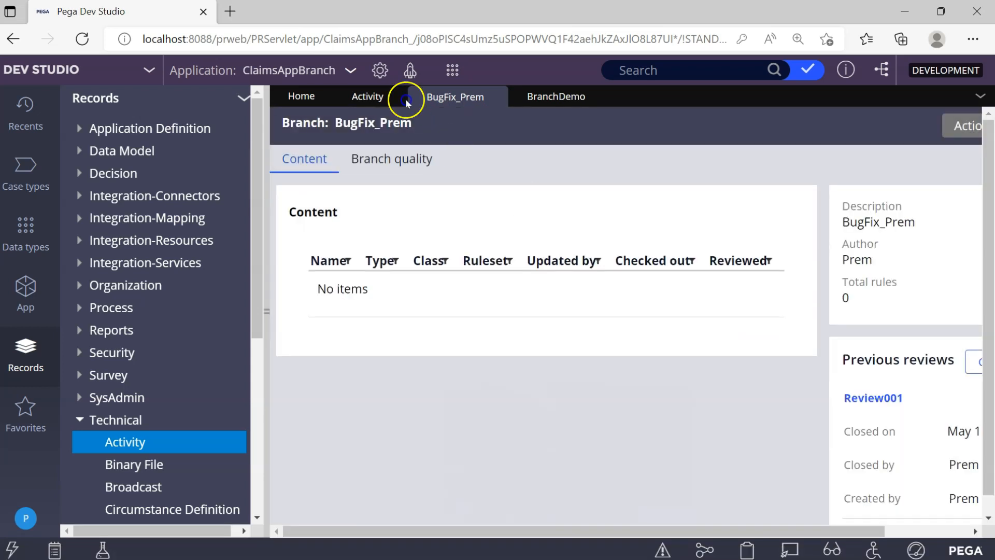
Open the definition of the ClaimsAppBranch application.
left_click(320, 71)
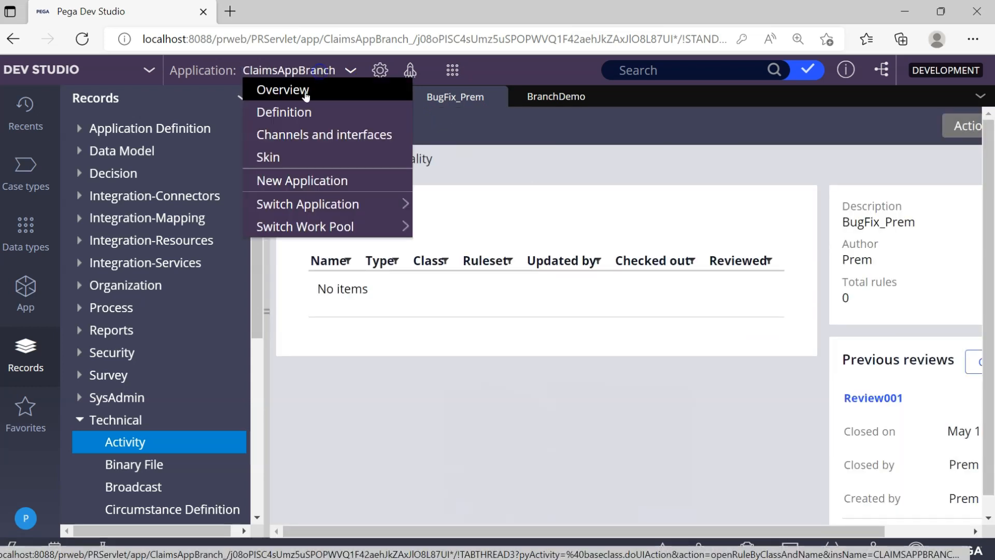
left_click(292, 110)
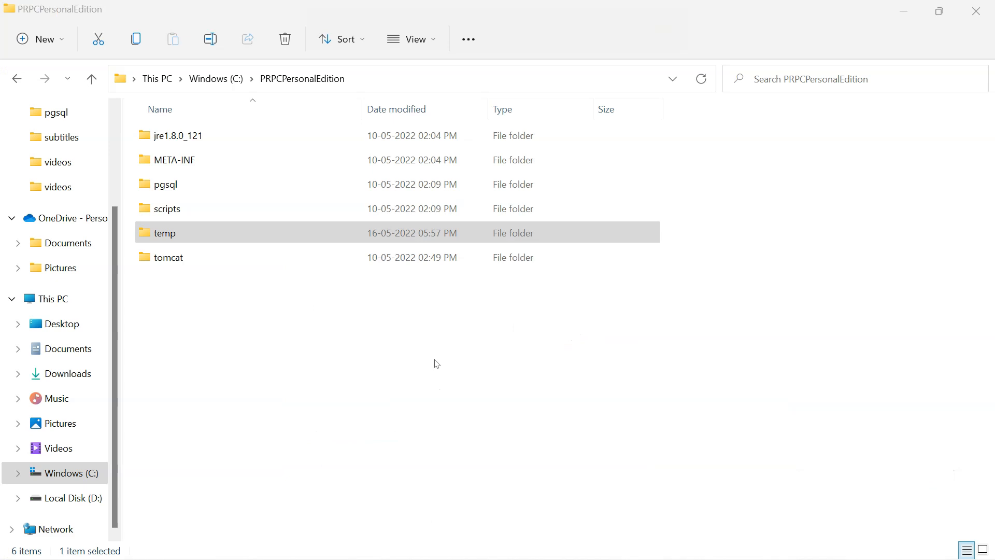
Switch to File Explorer and browse from PRPCPersonalEdition to temp > StaticContent > global > ServiceExport to examine the exported branch archives.
left_click(252, 285)
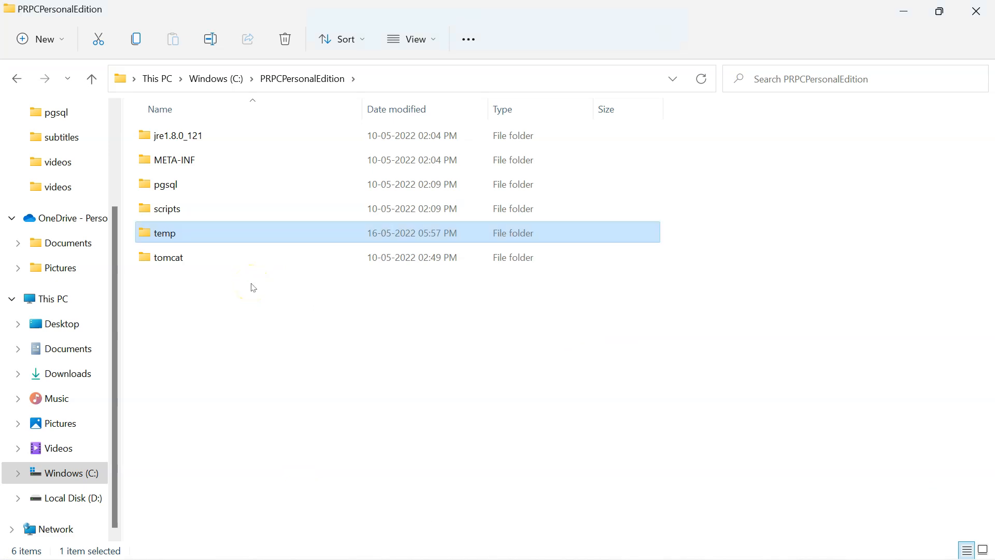
double_click(202, 236)
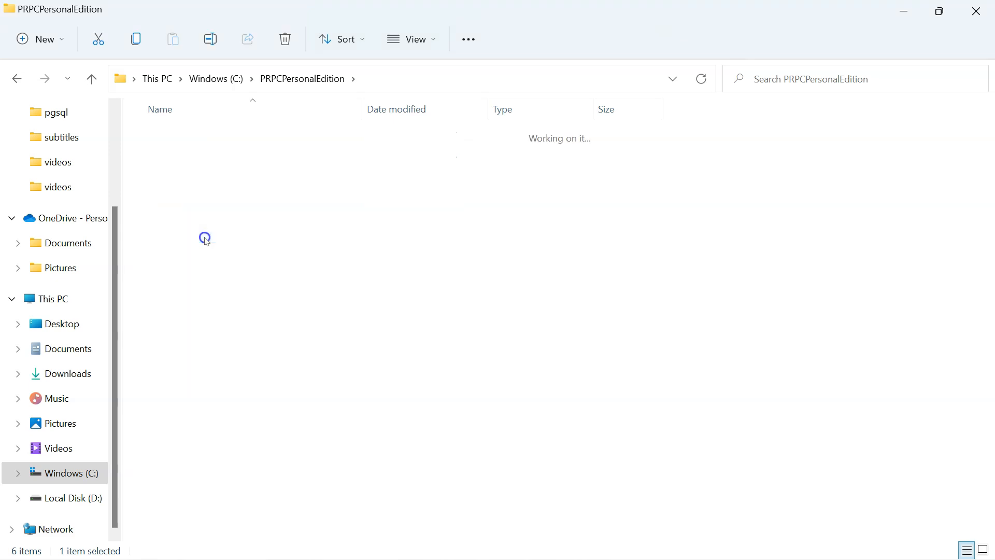
double_click(209, 332)
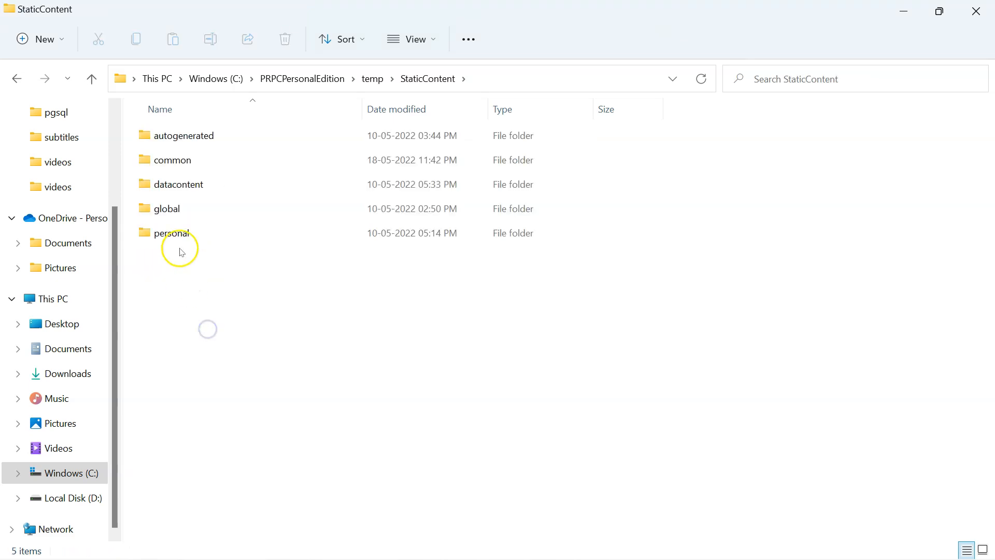
double_click(176, 209)
double_click(182, 135)
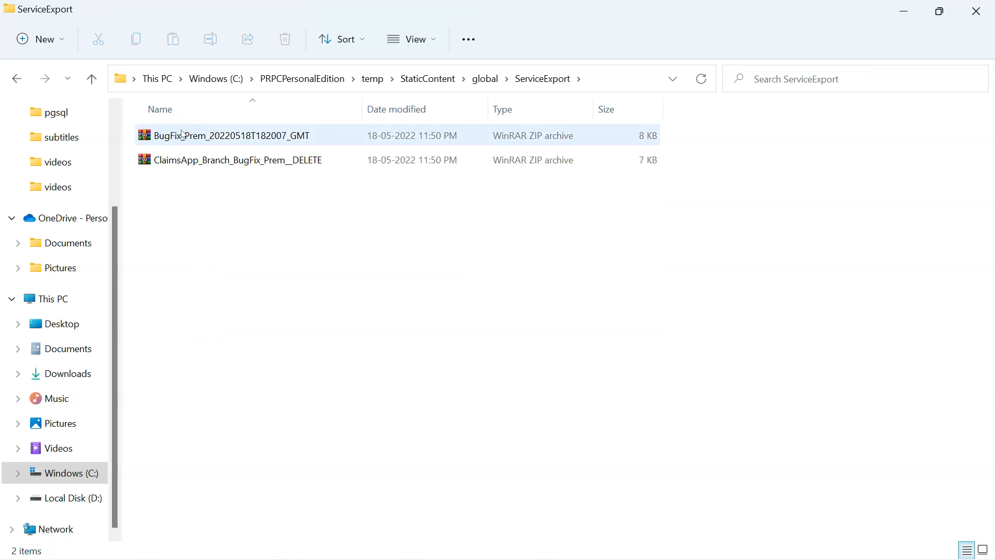
left_click(107, 233)
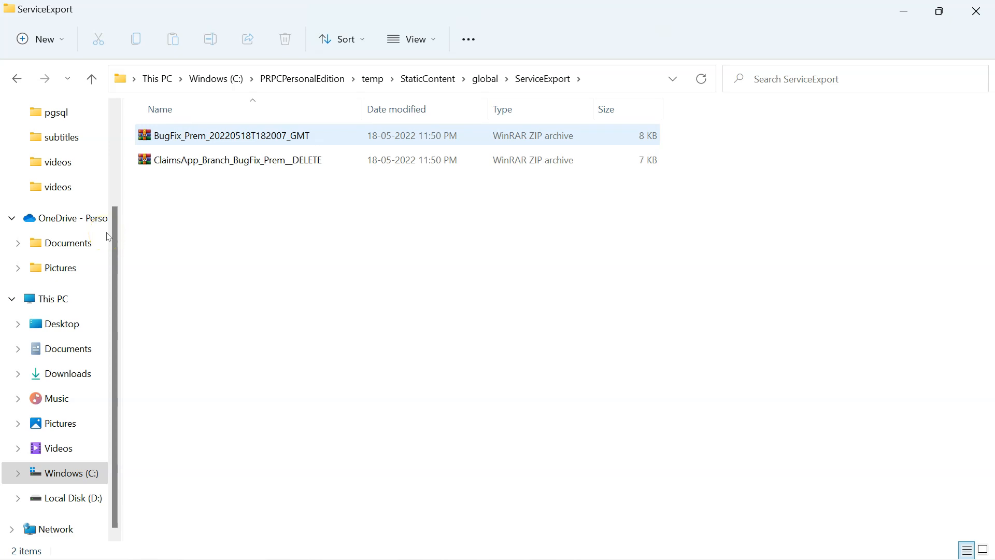